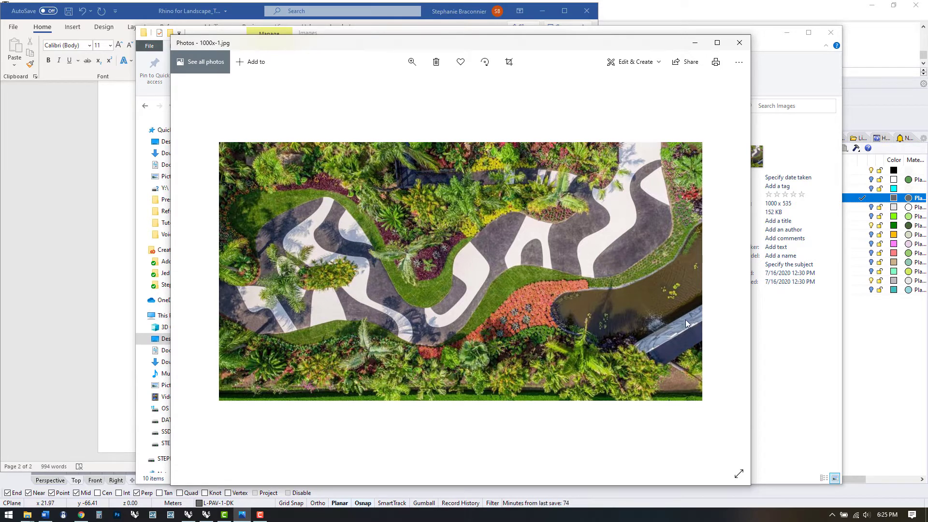
Look through the reference photos of the modernist garden, from the aerial view to the path view
key("Right")
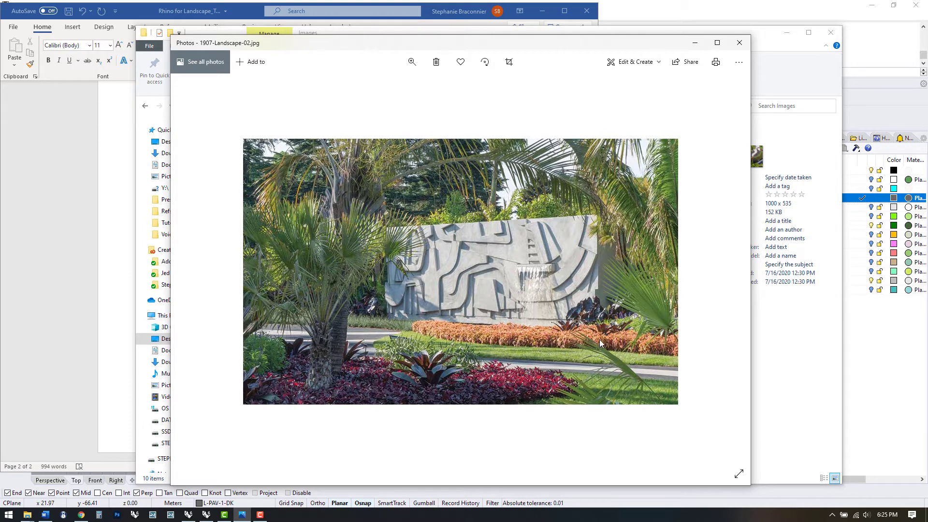
key("Right")
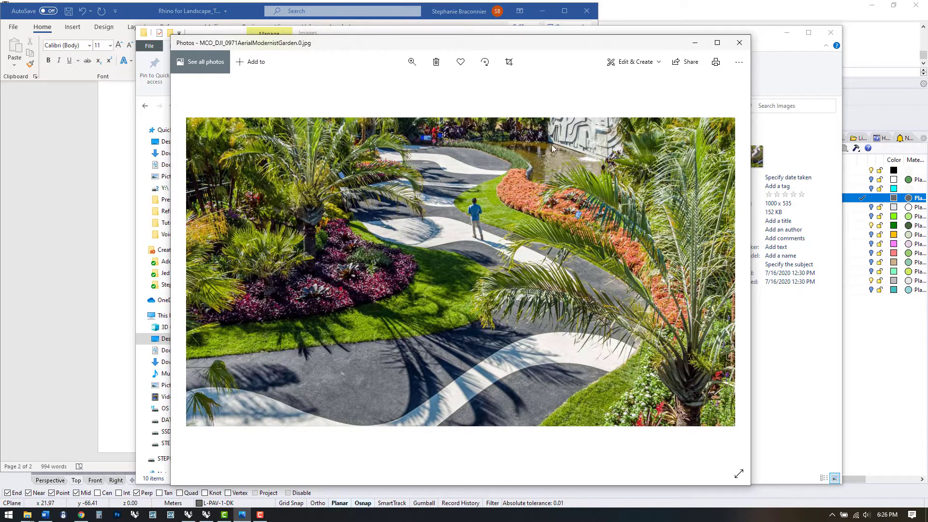
scroll(593, 190, "down", 1)
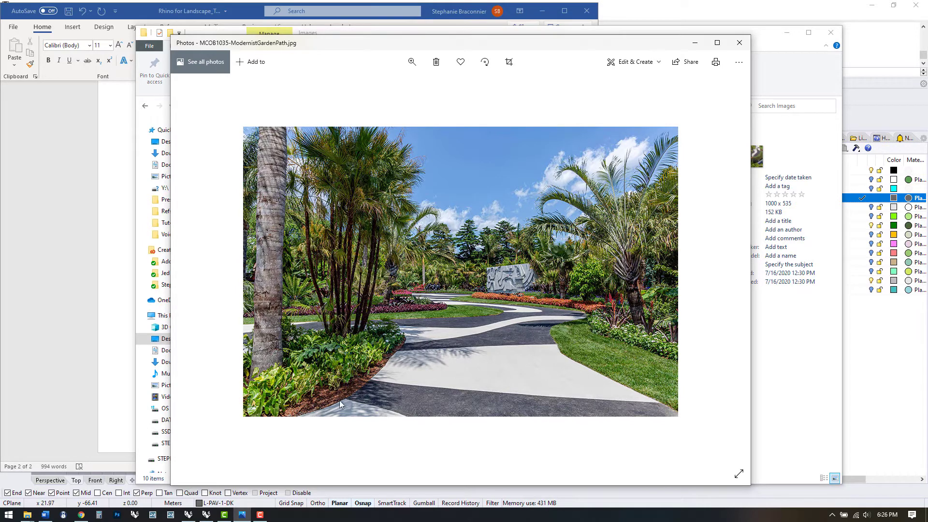
scroll(530, 213, "down", 1)
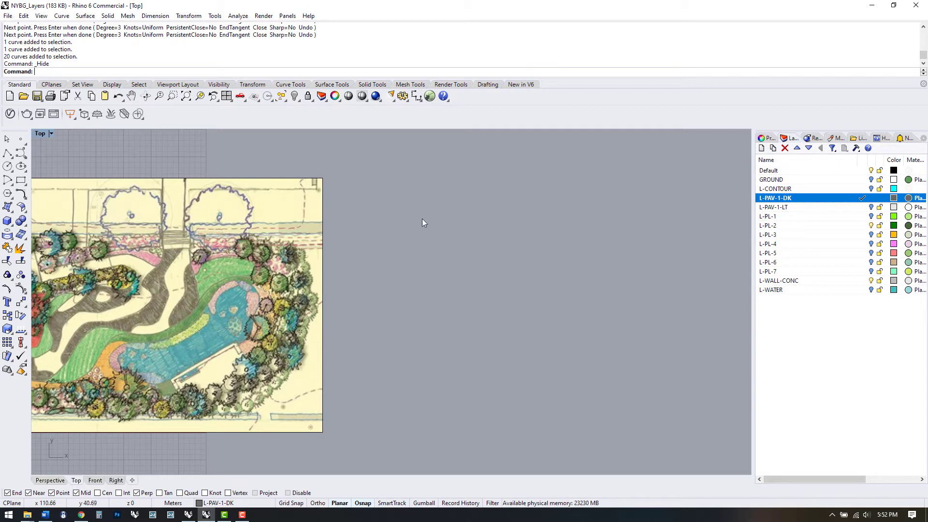
Draw a long, thin horizontal rectangle in the empty area to the right of the garden plan image
right_click_drag(545, 255, 406, 261)
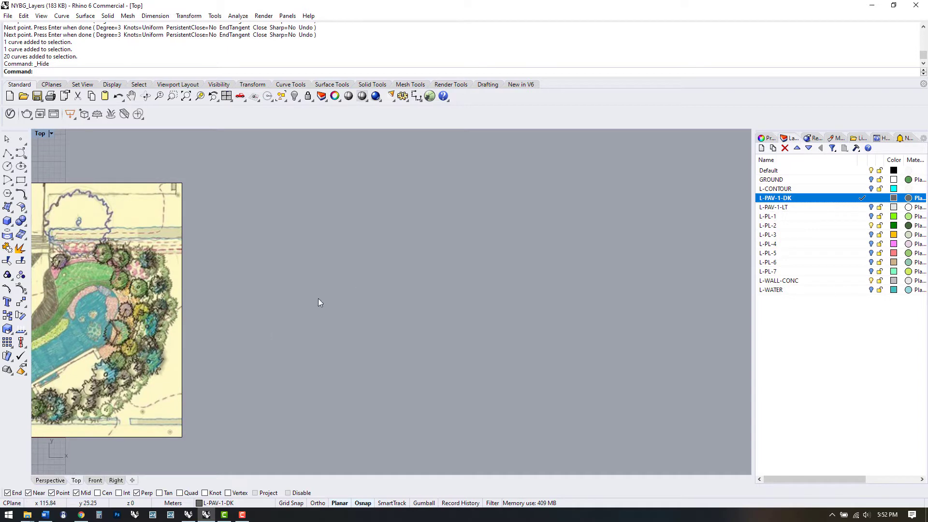
type("REC")
key("Return")
left_click(236, 221)
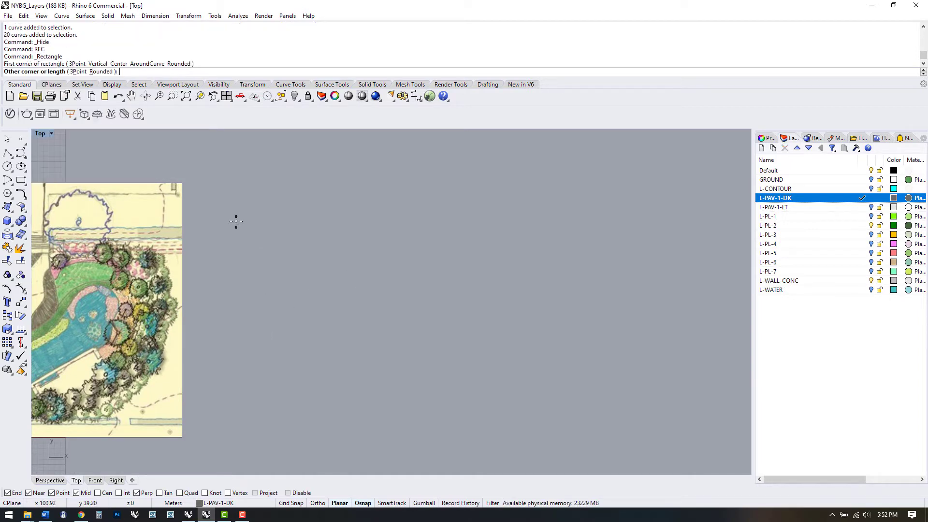
left_click(516, 234)
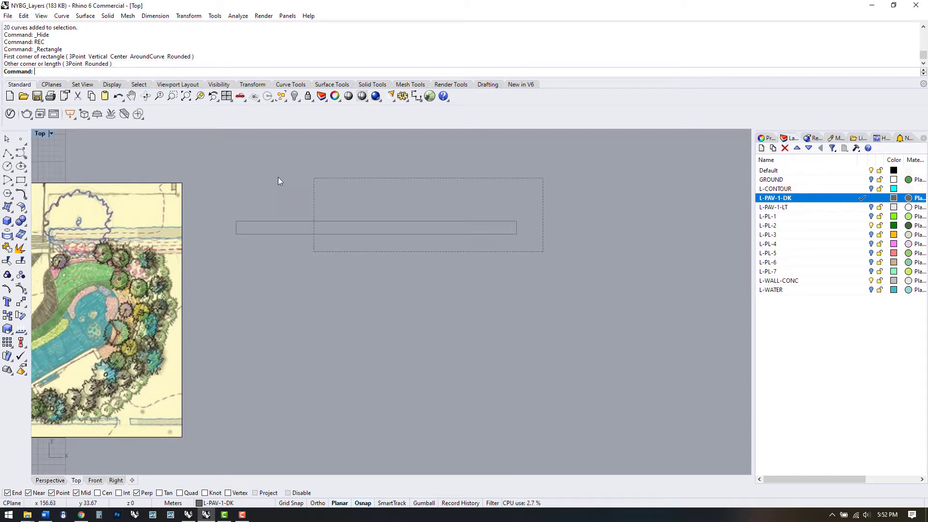
left_click_drag(305, 178, 312, 180)
key("Escape")
Draw a horizontal line just below the rectangle, spanning nearly its full length
type("L")
key("Return")
left_click(236, 252)
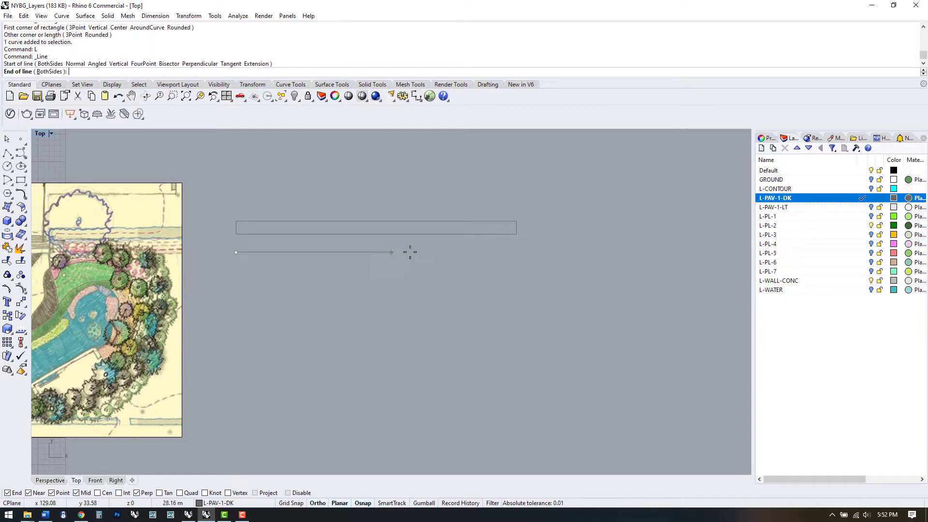
left_click(515, 252)
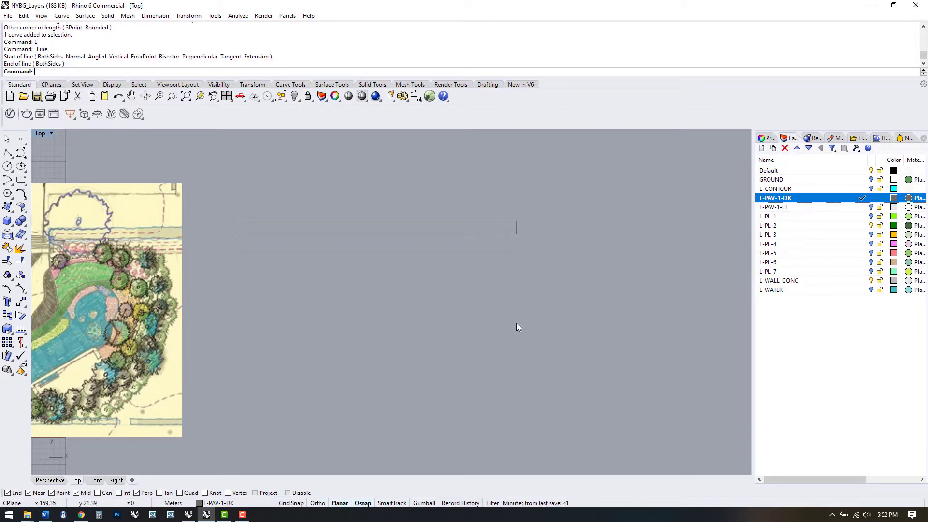
Draw a second horizontal line just below the first one, about the same length
type("L")
key("Return")
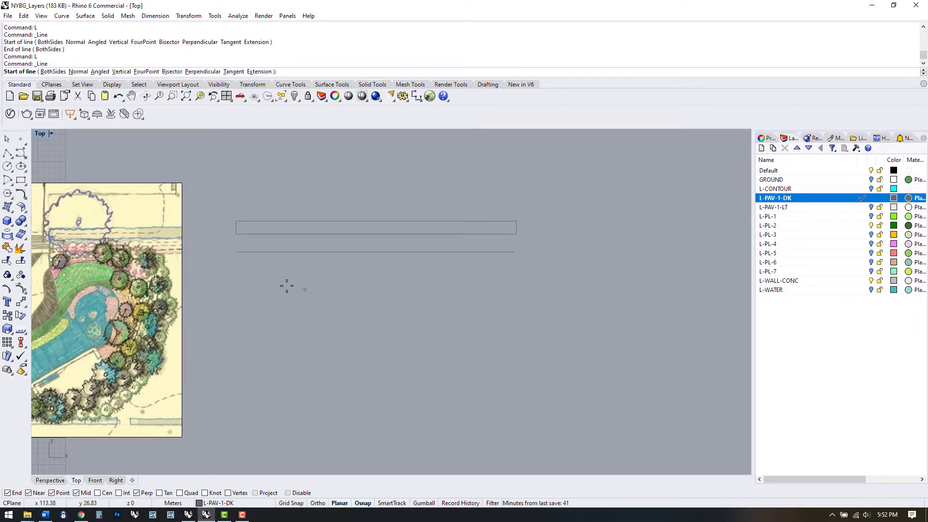
left_click(238, 268)
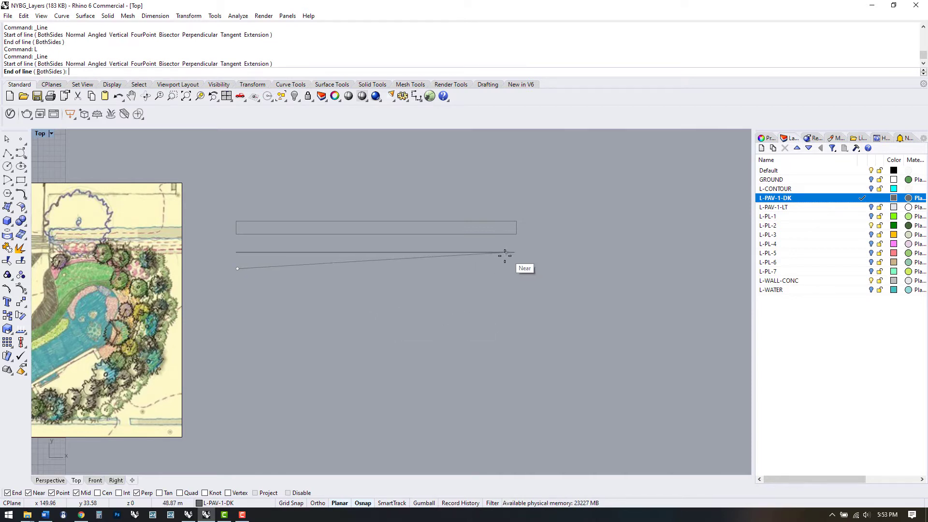
key("F8")
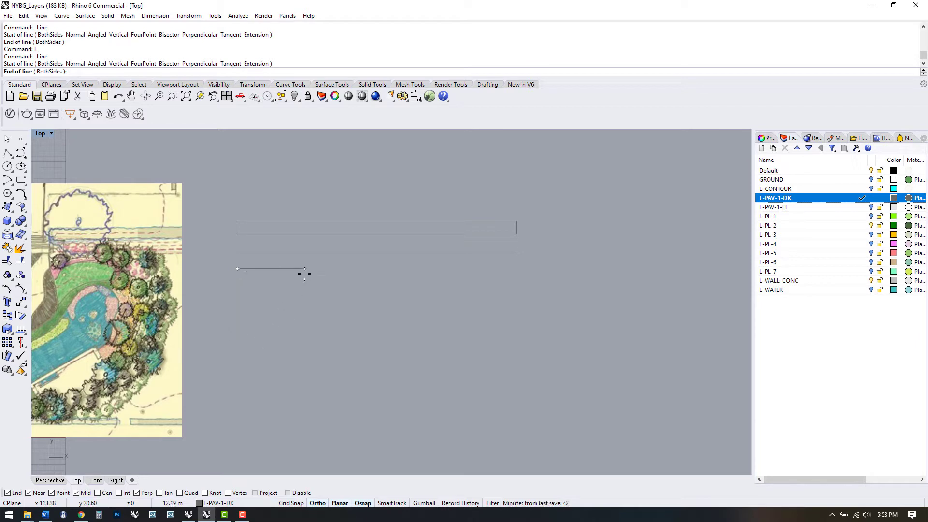
right_click(312, 505)
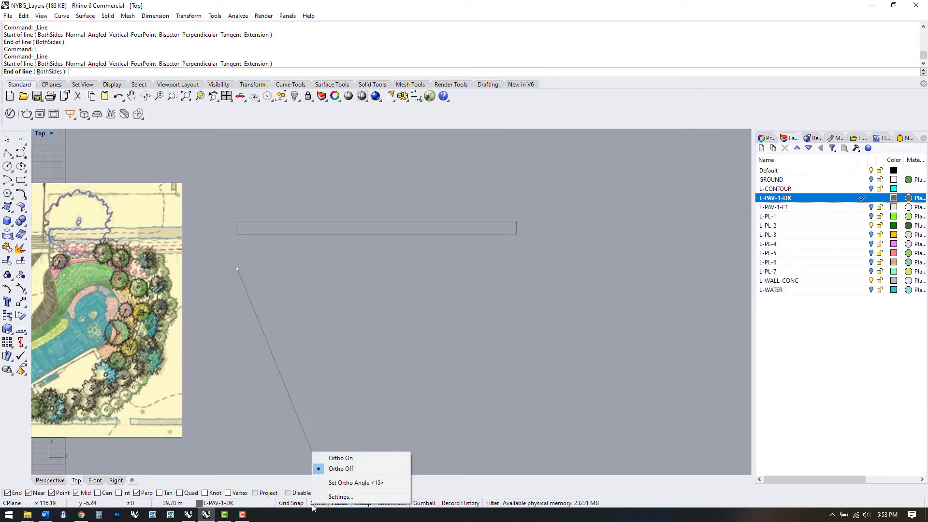
left_click(366, 483)
key("ctrl+z")
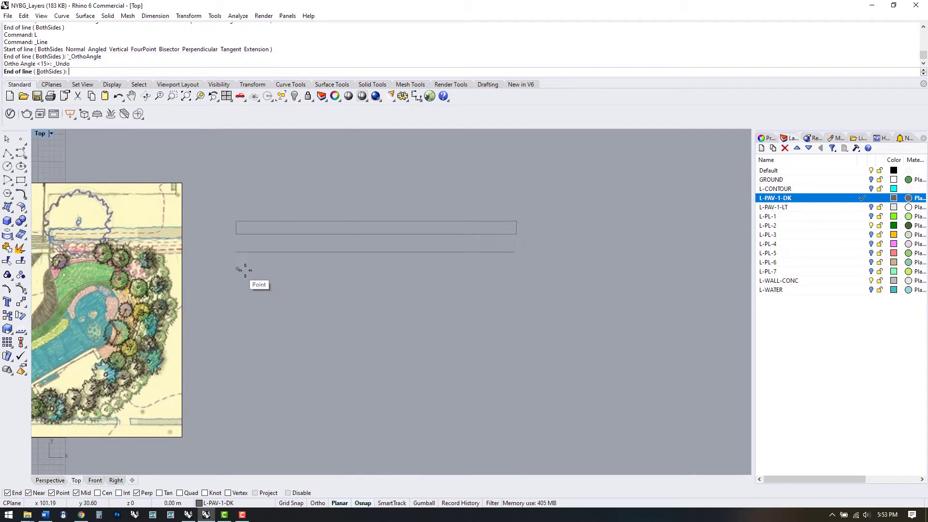
left_click(516, 268)
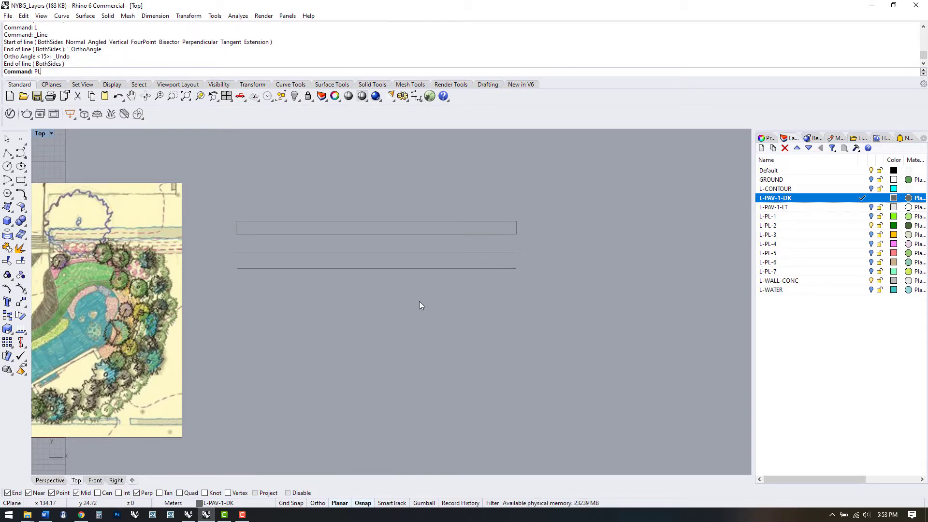
Start a polyline below the two lines and give it an irregular, zigzagging run of angled segments from left to right
key("Return")
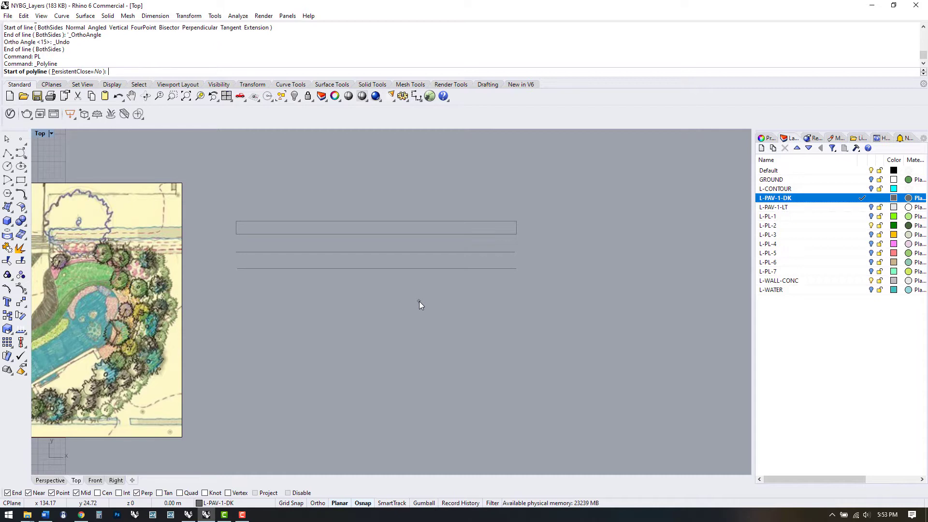
left_click(239, 292)
left_click(271, 293)
left_click(267, 313)
left_click(261, 329)
left_click(285, 344)
left_click(297, 341)
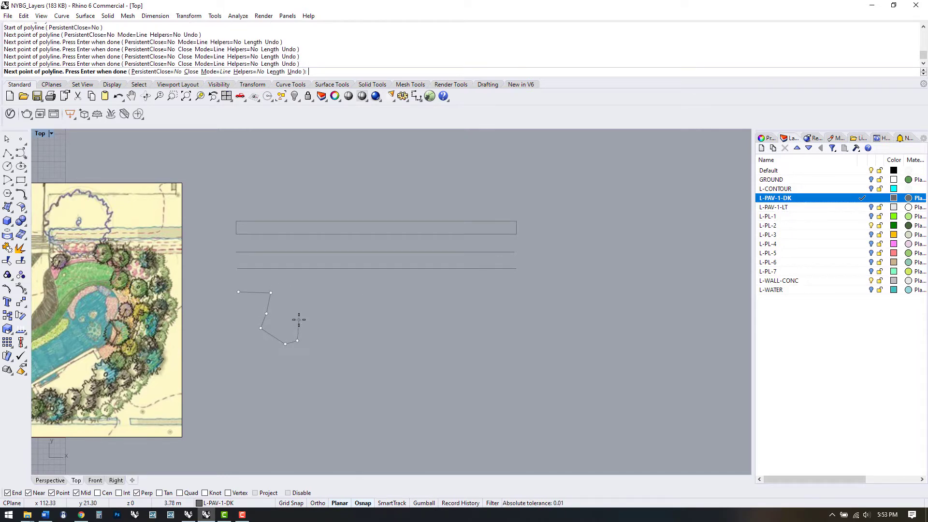
left_click(299, 320)
left_click(287, 306)
left_click(294, 298)
left_click(310, 301)
left_click(324, 314)
left_click(331, 294)
left_click(346, 294)
left_click(360, 308)
left_click(360, 327)
left_click(361, 351)
left_click(395, 372)
left_click(407, 351)
left_click(400, 335)
left_click(391, 310)
left_click(408, 297)
left_click(429, 291)
left_click(435, 303)
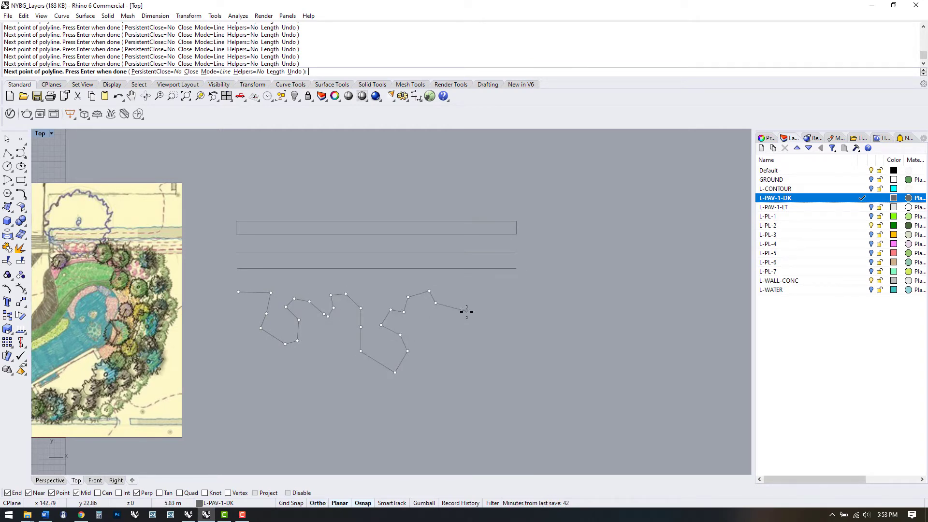
Continue the polyline with stepped horizontal and vertical segments that extend right and return beneath the zigzag part
left_click(471, 303)
left_click(471, 337)
left_click(500, 337)
left_click(553, 337)
left_click(553, 295)
left_click(601, 296)
left_click(601, 361)
left_click(487, 364, "shift")
left_click(486, 423, "shift")
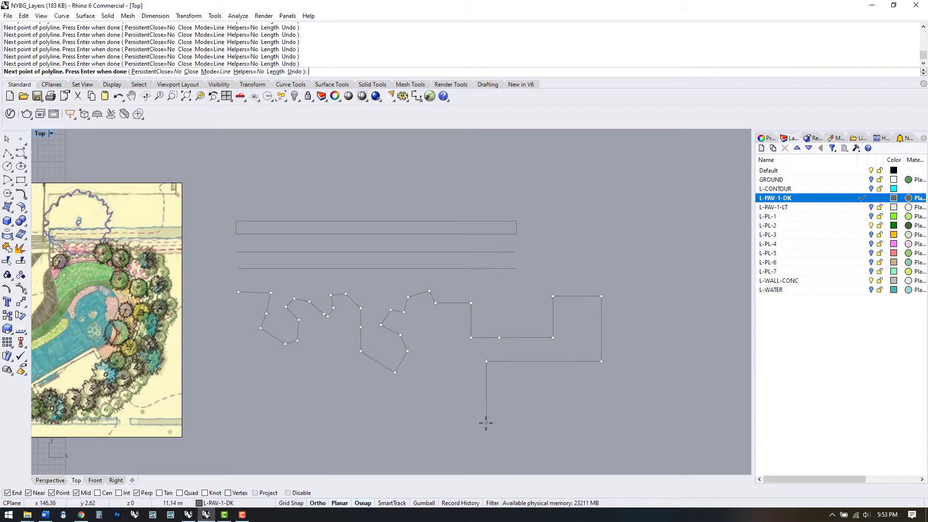
left_click(351, 418)
left_click(351, 394)
Turn on SmartTrack, place a corner vertically aligned with the polyline's start point, and close the polyline
key("F8")
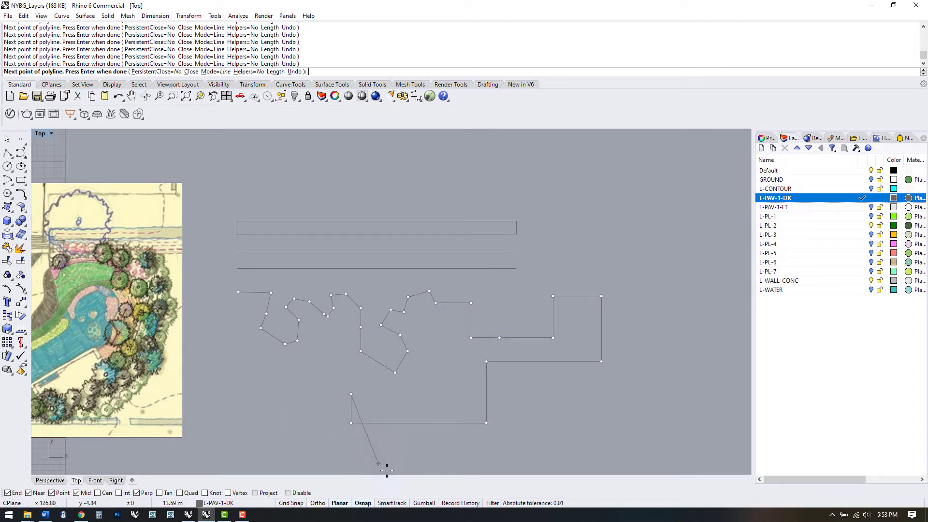
left_click(400, 503)
mouse_move(238, 292)
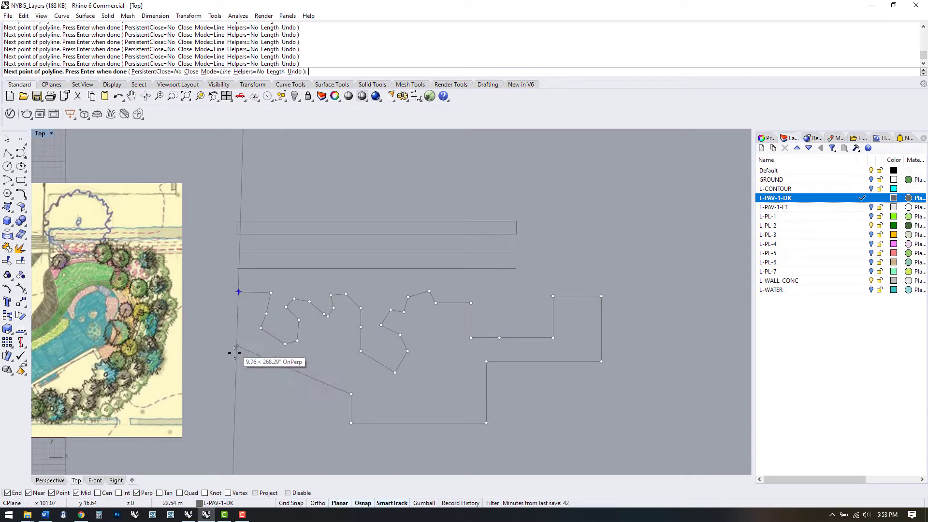
left_click(239, 394)
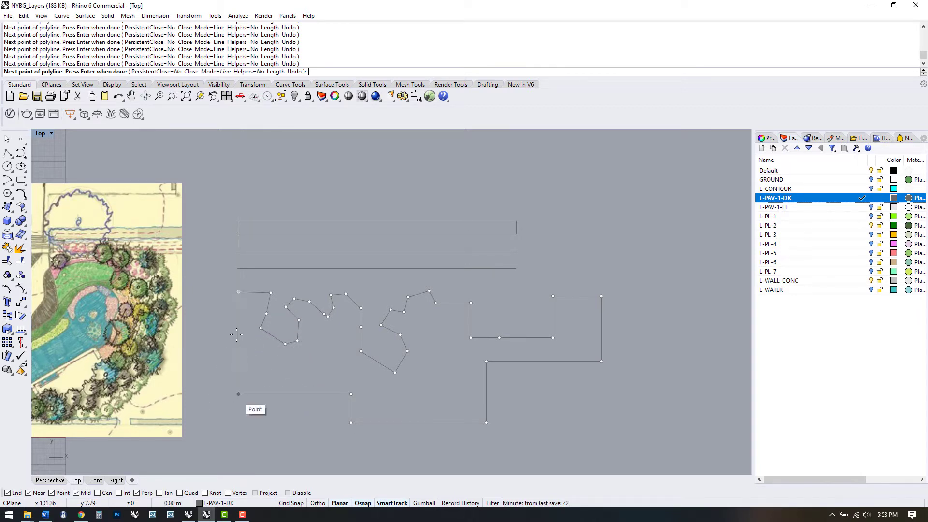
left_click(238, 292)
left_click(402, 334)
left_click(539, 392)
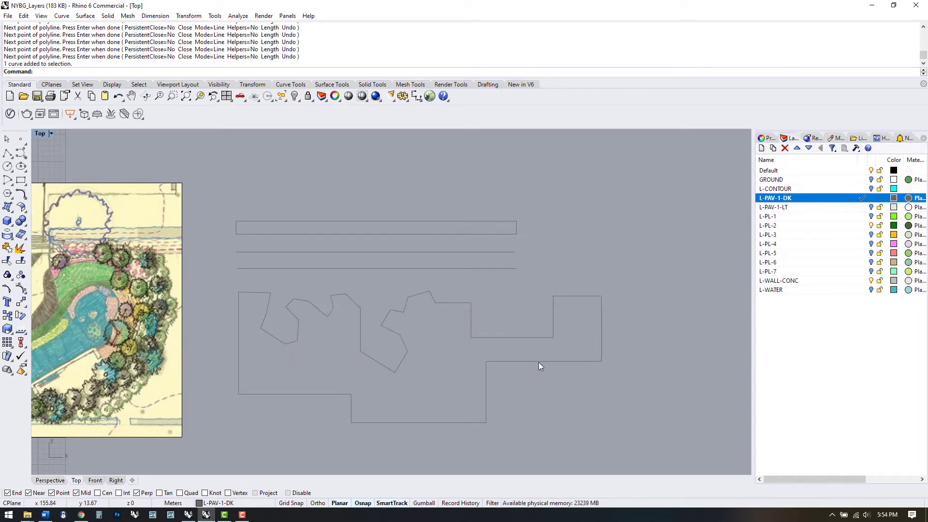
Draw a closed degree 3 control-point curve with a smooth, wavy outline below the polyline
scroll(393, 268, "down", 3)
scroll(410, 363, "up", 2)
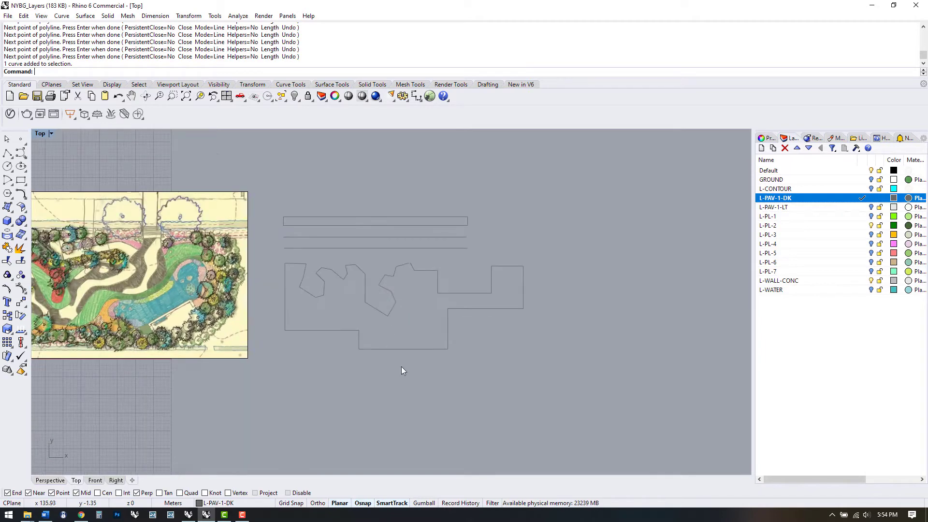
left_click(21, 154)
left_click(302, 416)
left_click(288, 392)
left_click(331, 378)
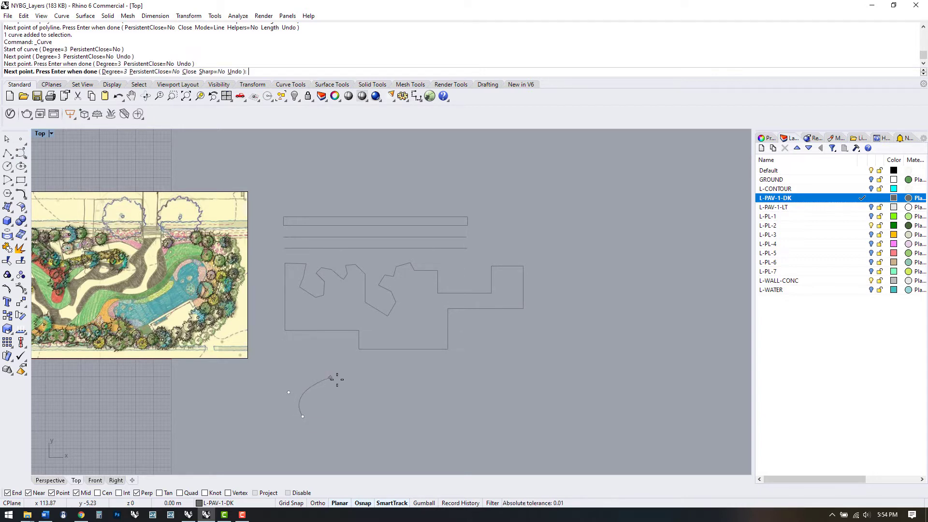
left_click(388, 412)
left_click(449, 391)
left_click(515, 358)
left_click(552, 375)
left_click(536, 410)
left_click(548, 440)
left_click(480, 441)
left_click(426, 421)
left_click(397, 443)
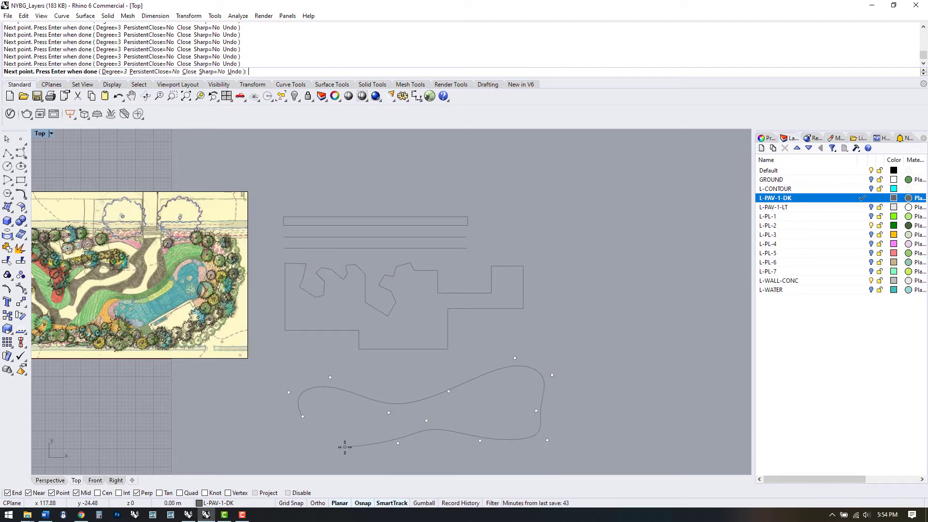
left_click(306, 421)
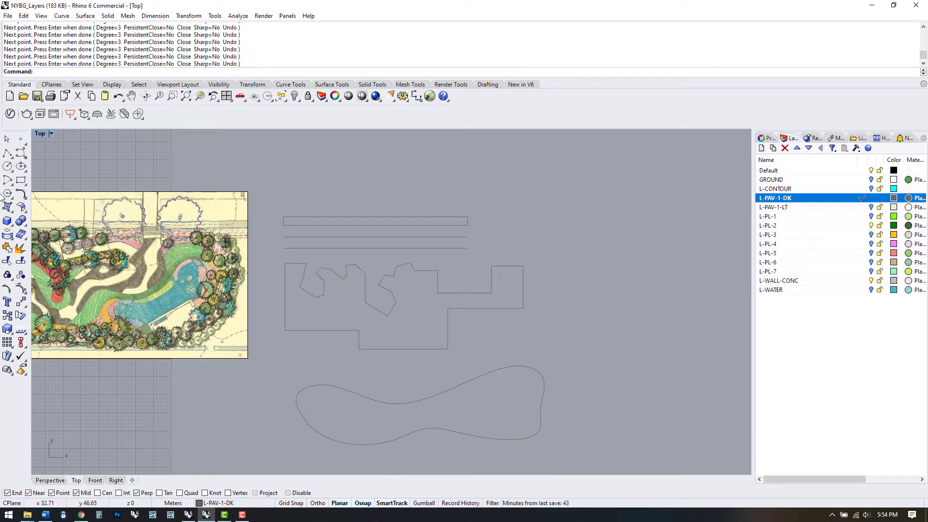
Draw a closed curve through interpolated points with a winding, irregular outline below the control-point curve
left_click(24, 155)
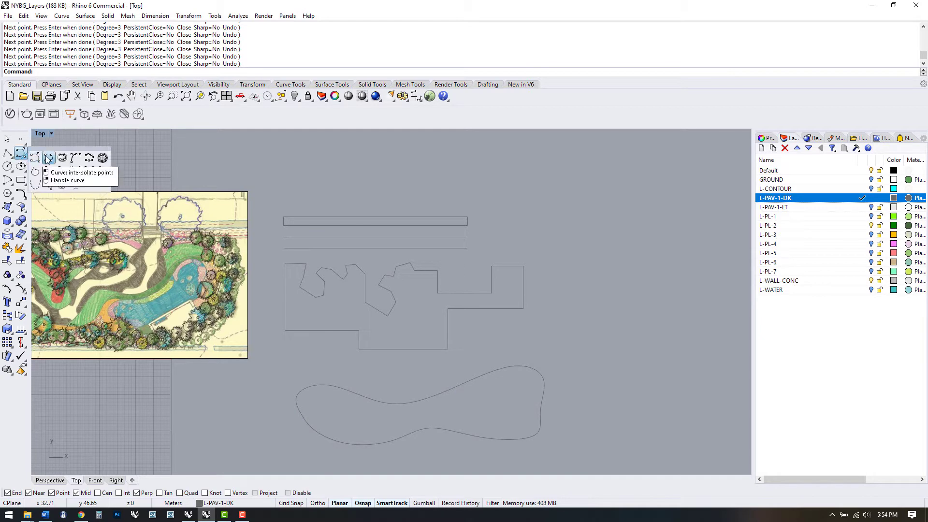
left_click(49, 159)
scroll(497, 338, "down", 2)
scroll(387, 321, "up", 2)
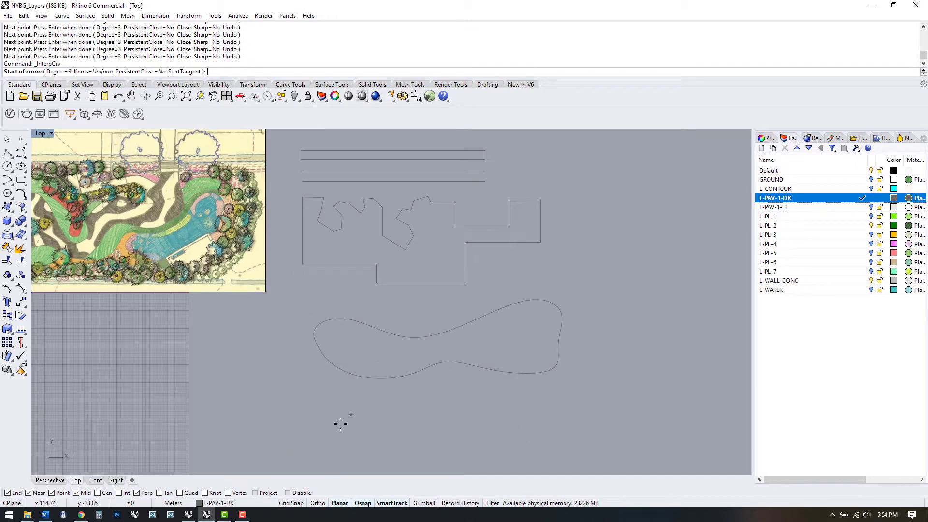
left_click(308, 425)
left_click(311, 409)
left_click(327, 401)
left_click(344, 420)
left_click(364, 417)
left_click(379, 401)
left_click(410, 399)
left_click(410, 410)
left_click(421, 416)
left_click(438, 417)
left_click(439, 401)
left_click(456, 394)
left_click(478, 401)
left_click(487, 417)
left_click(524, 421)
left_click(582, 396)
left_click(607, 373)
left_click(604, 356)
left_click(619, 345)
left_click(641, 396)
left_click(655, 421)
left_click(625, 440)
left_click(590, 437)
left_click(571, 439)
left_click(546, 464)
left_click(507, 460)
left_click(469, 450)
left_click(385, 467)
left_click(327, 437)
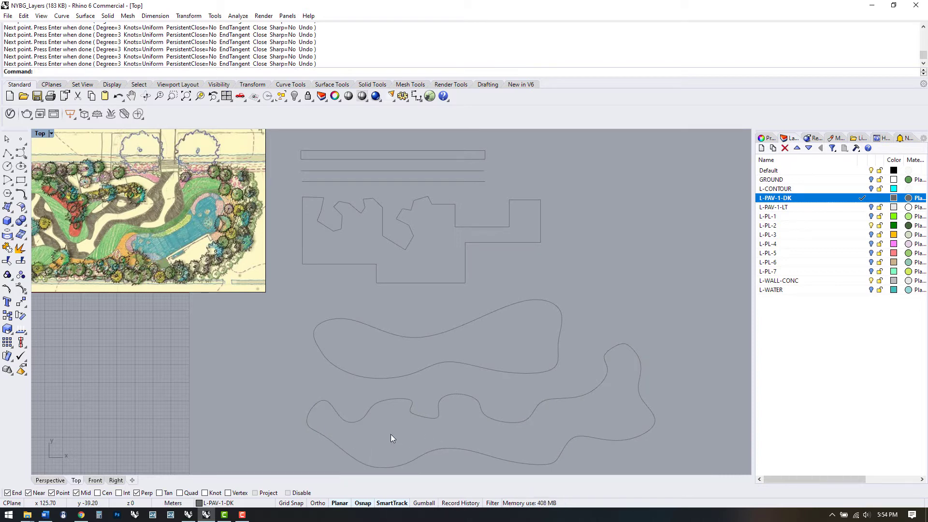
Turn on the Gumball and move the closed interpolated curve to the left
left_click(364, 421)
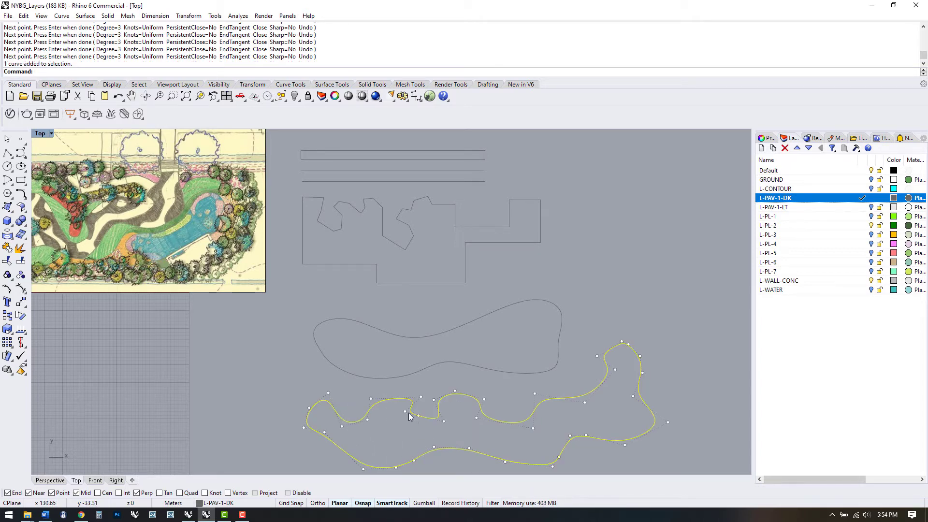
left_click(423, 503)
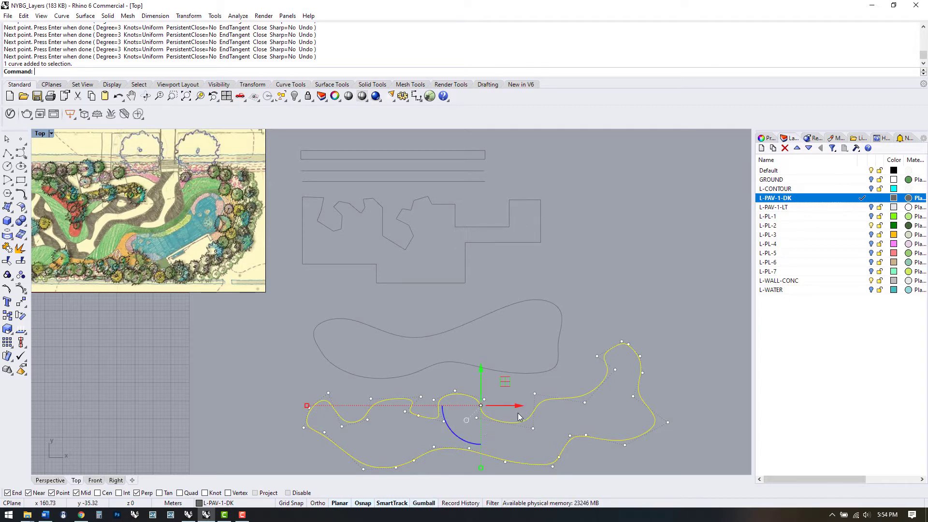
left_click_drag(520, 406, 472, 405)
Move the closed control-point curve about 5.4 m to the left and slightly upward with the Gumball
left_click(455, 335)
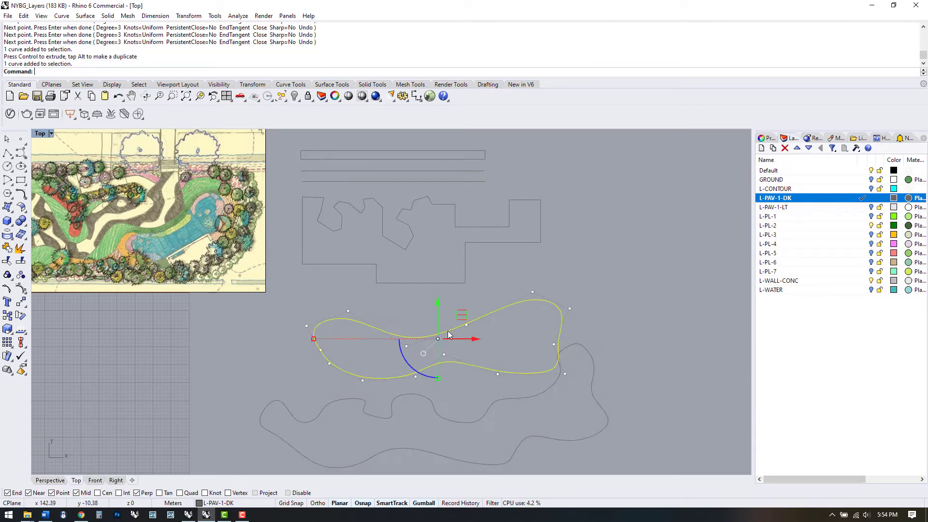
left_click_drag(473, 340, 453, 342)
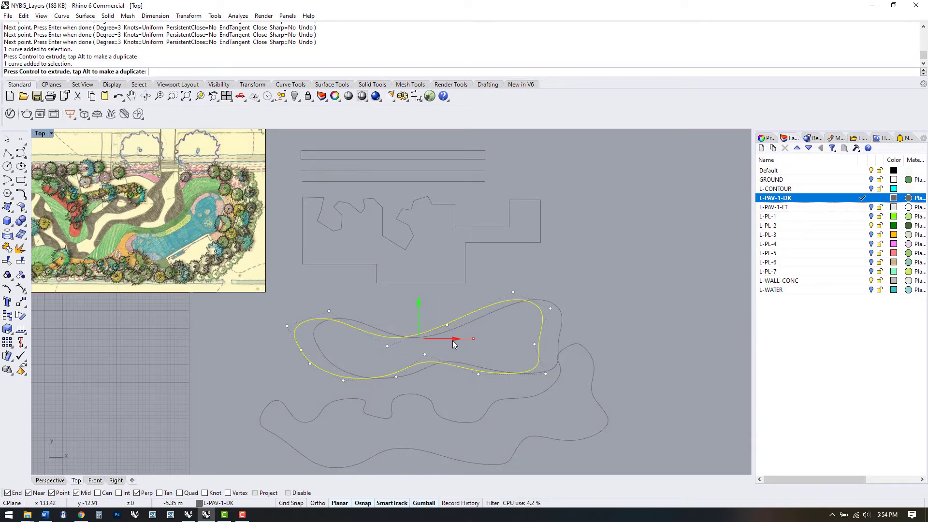
left_click_drag(418, 301, 419, 296)
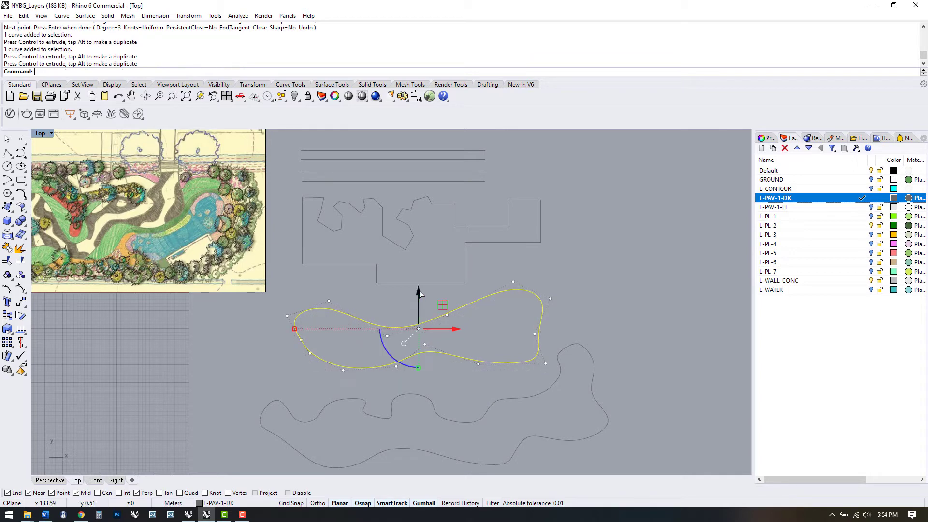
Draw a straight diagonal line running from above the rectangle down across all shapes to below the closed interpolated curve
left_click(535, 273)
scroll(433, 263, "down", 3)
scroll(450, 216, "up", 2)
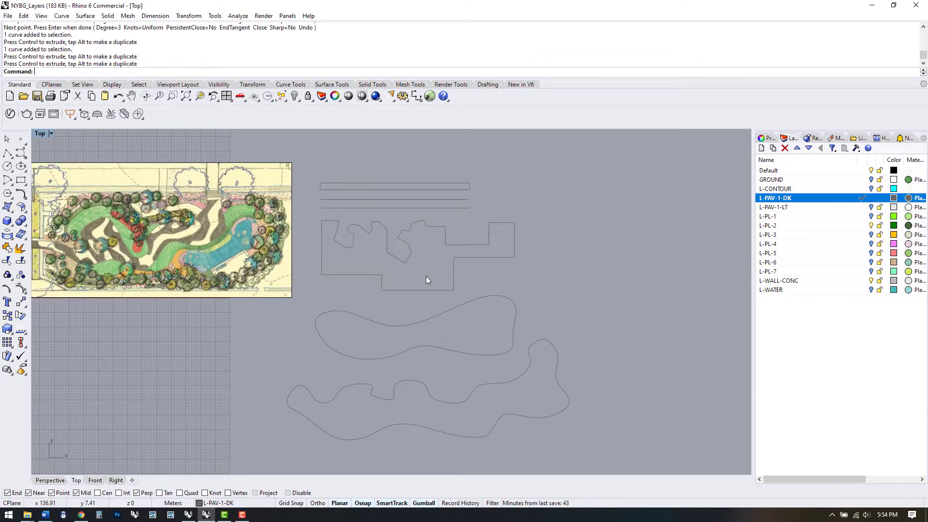
type("L")
key("Return")
left_click(345, 168)
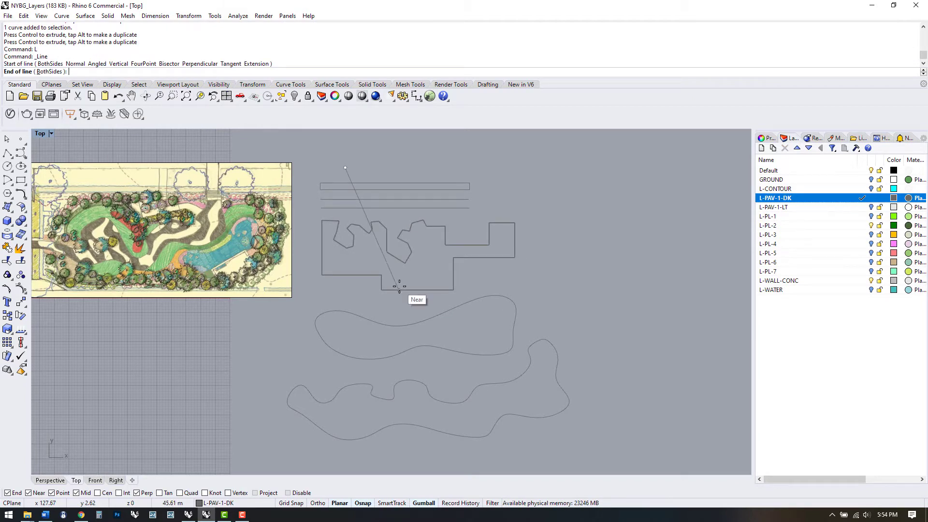
left_click(444, 463)
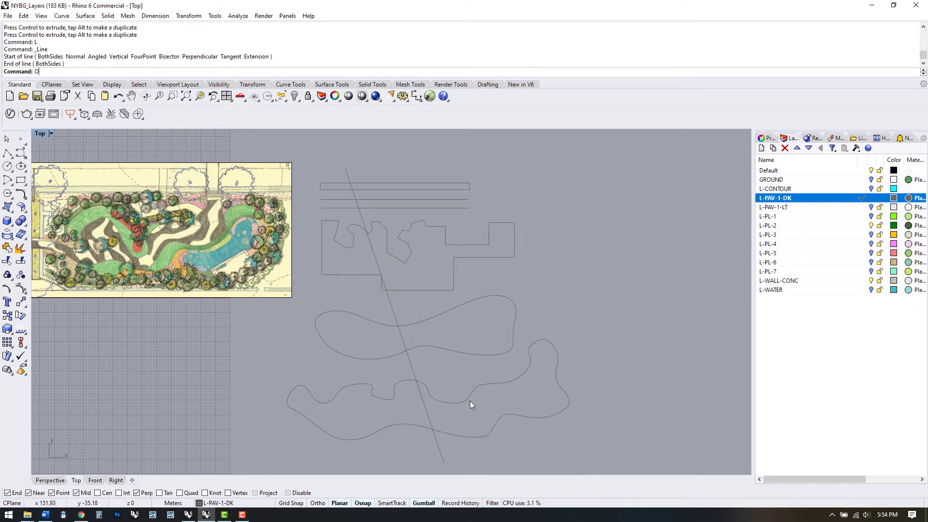
Offset the diagonal line about 18.2 m to the right using the ThroughPoint option
type("O")
key("Return")
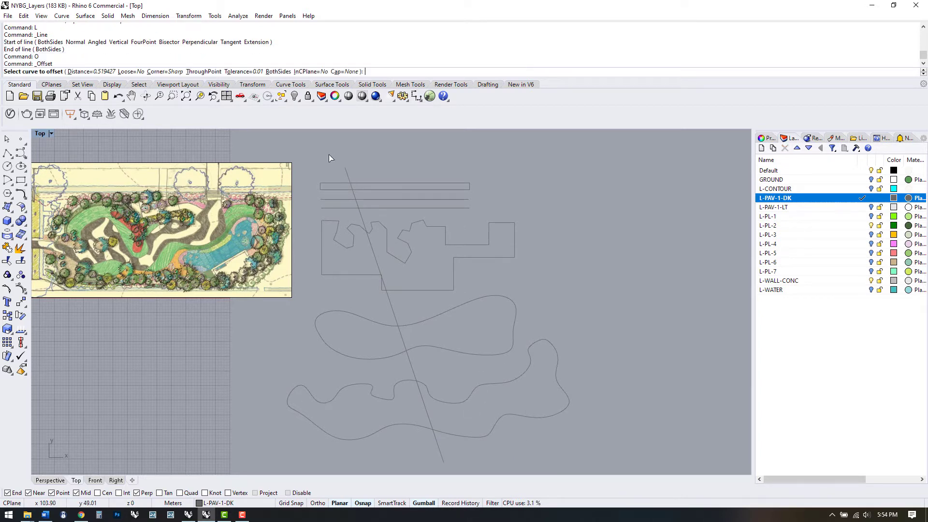
left_click(204, 72)
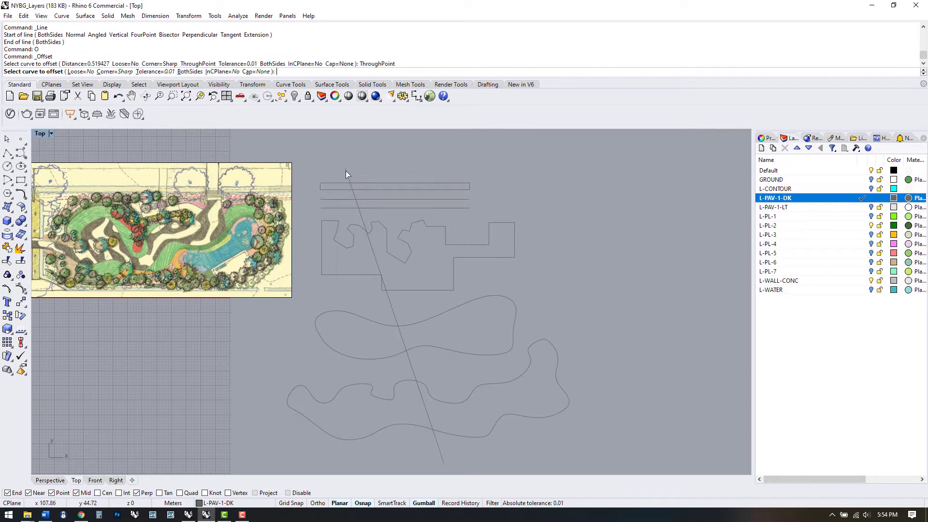
left_click(362, 215)
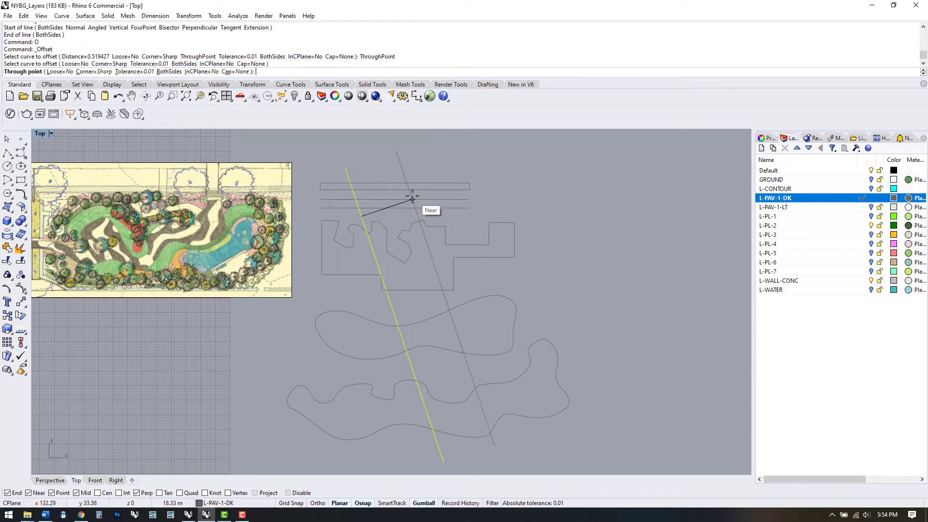
left_click(412, 198)
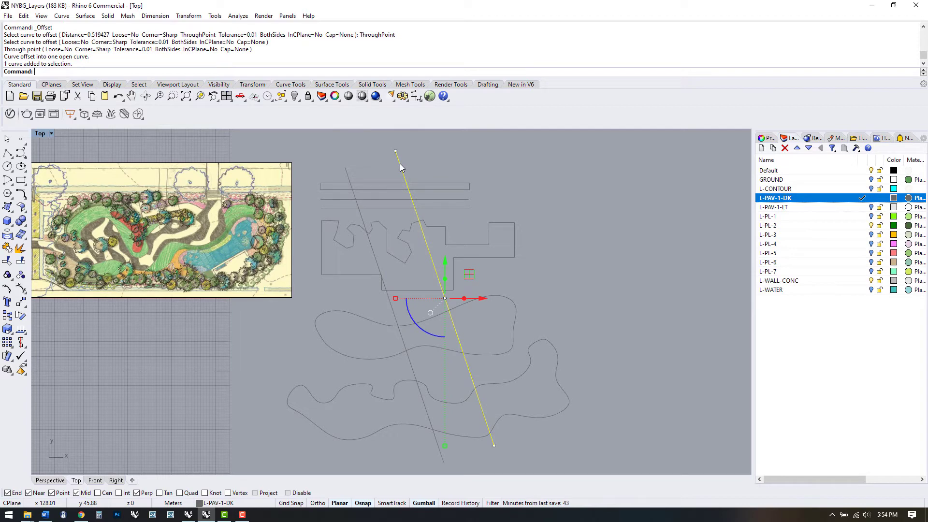
Offset the right-hand diagonal line by a distance of 25 m to the left
type("O")
key("Return")
left_click(74, 72)
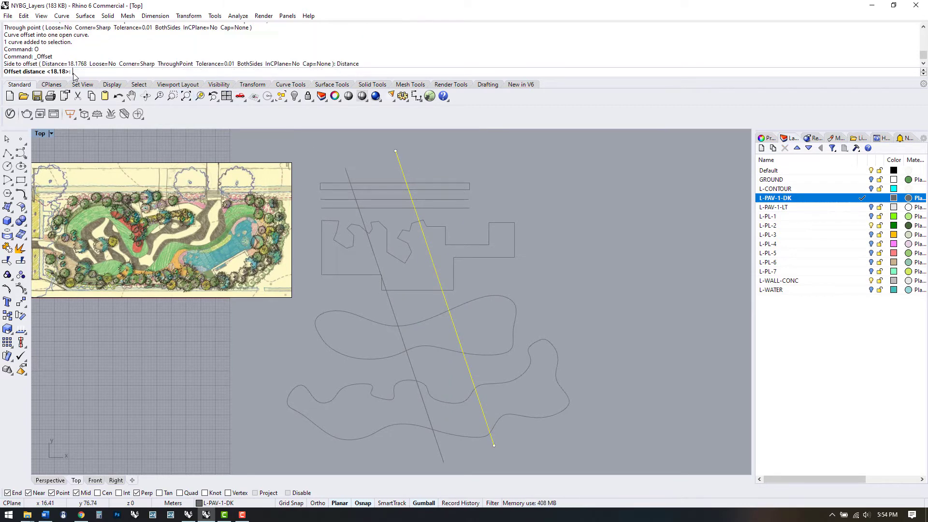
type("25")
key("Return")
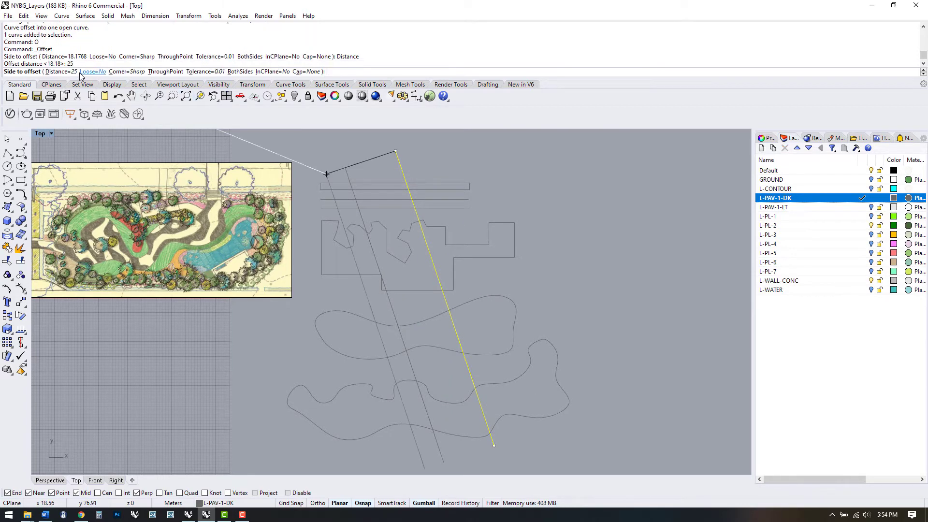
left_click(488, 311)
Offset the right-hand diagonal line by a distance of 5 m to the left and clear the selection
type("O")
key("Return")
left_click(73, 71)
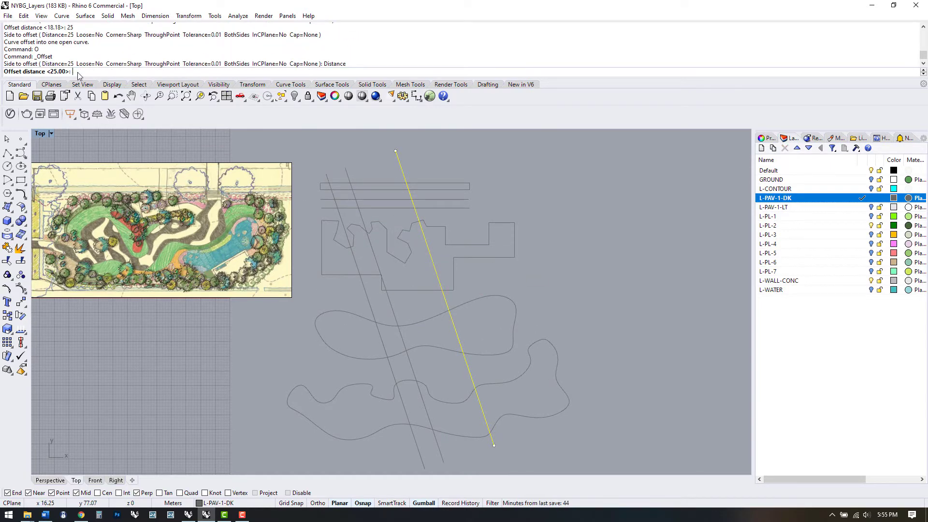
type("5")
key("Return")
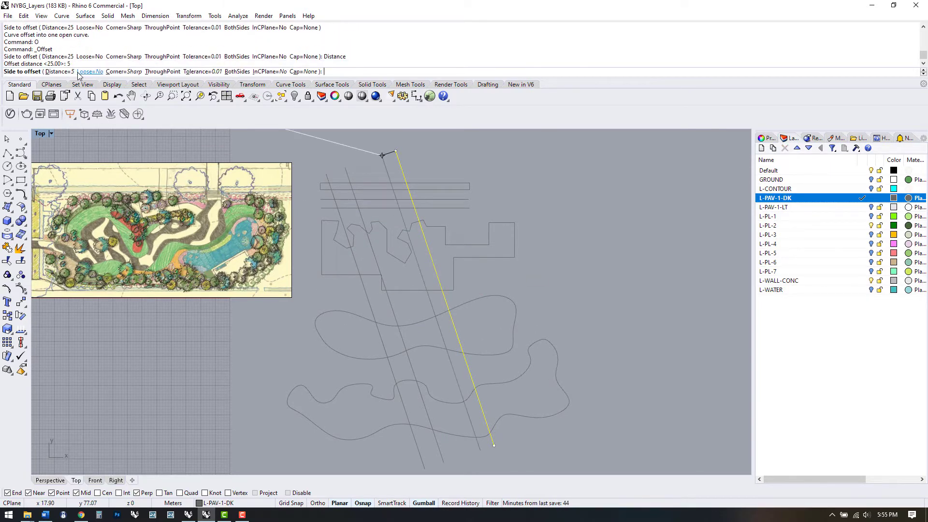
left_click(415, 202)
key("Escape")
Window-select the leftmost diagonal line, then the rectangle, horizontal lines and polyline, clearing the selection each time
scroll(344, 346, "down", 2)
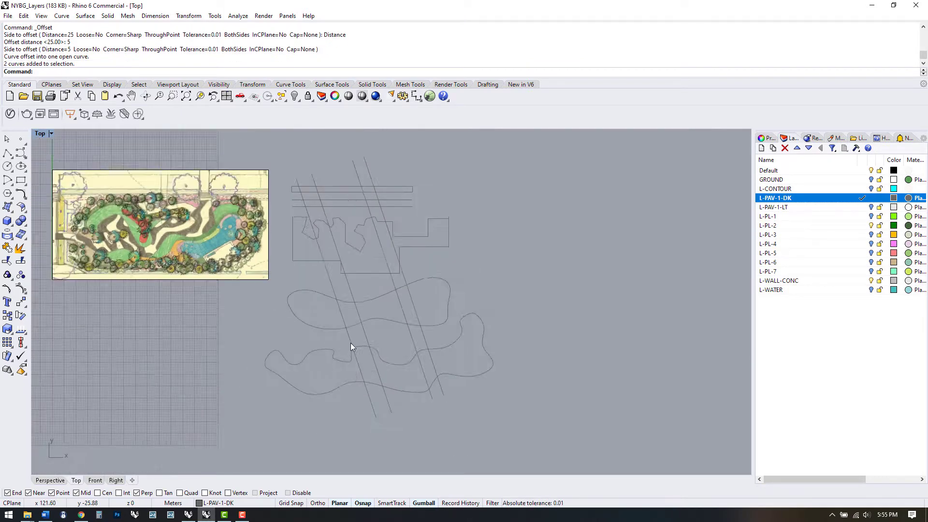
scroll(344, 346, "down", 2)
left_click_drag(301, 209, 376, 403)
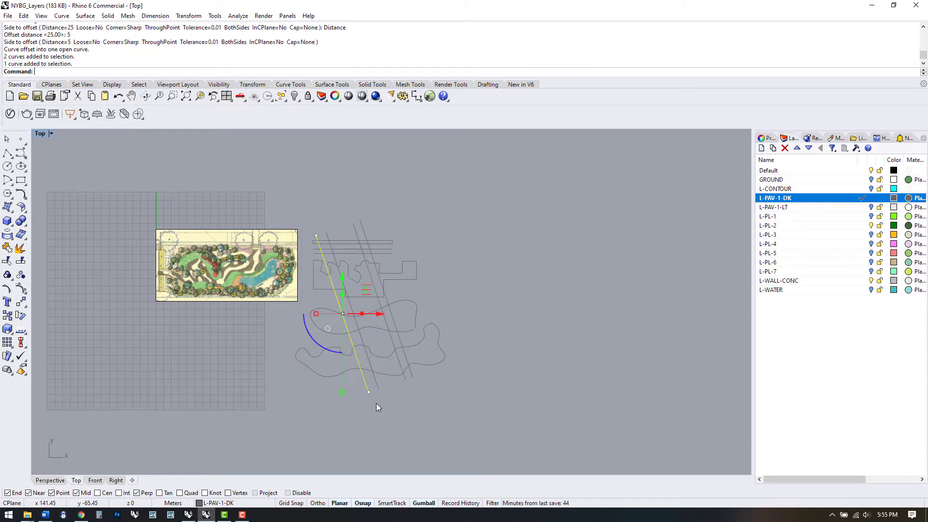
left_click(306, 192)
left_click_drag(299, 186, 433, 308)
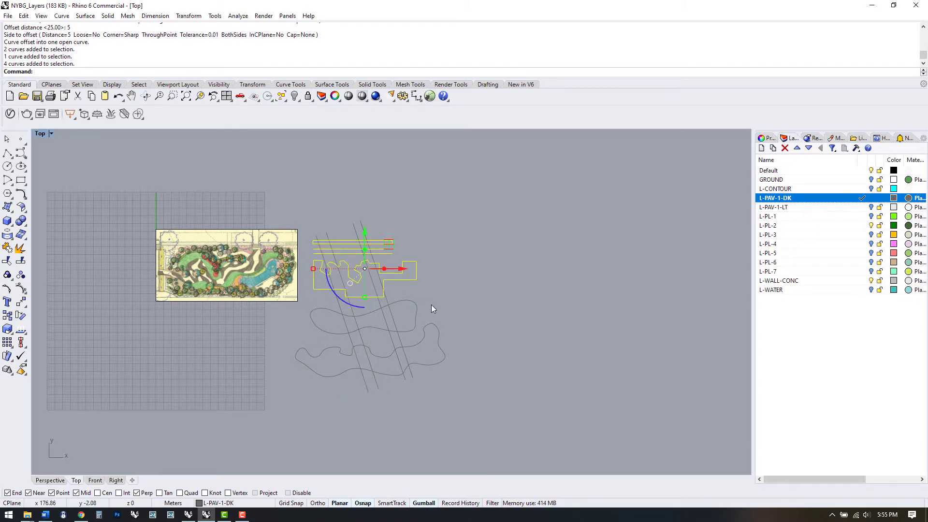
left_click(474, 271)
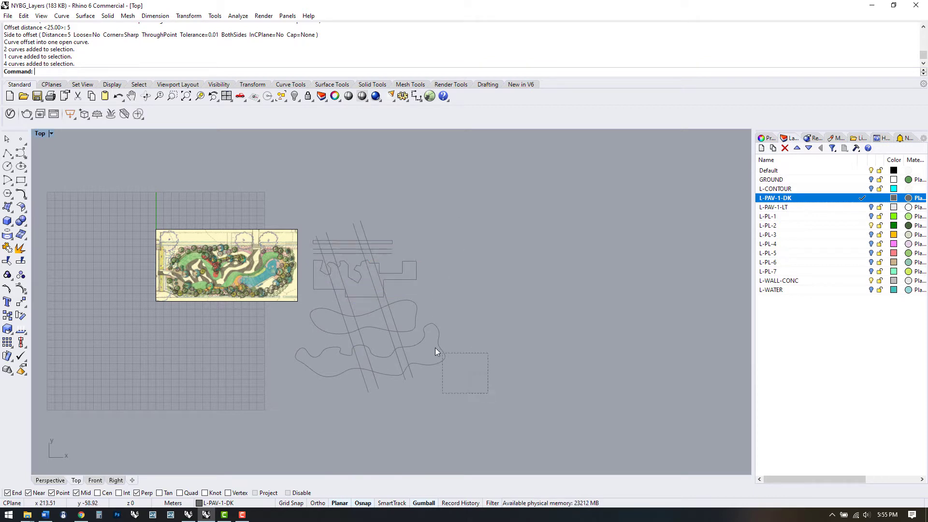
Select the lower shapes and then all drawn curves with crossing windows, and clear the selection
left_click_drag(390, 315, 389, 315)
left_click_drag(488, 398, 379, 318)
left_click_drag(318, 244, 318, 244)
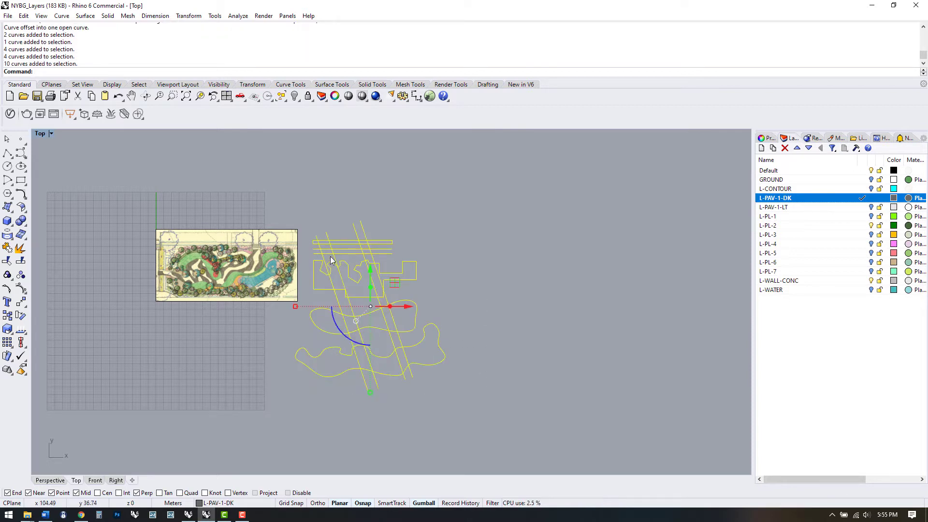
left_click(471, 353)
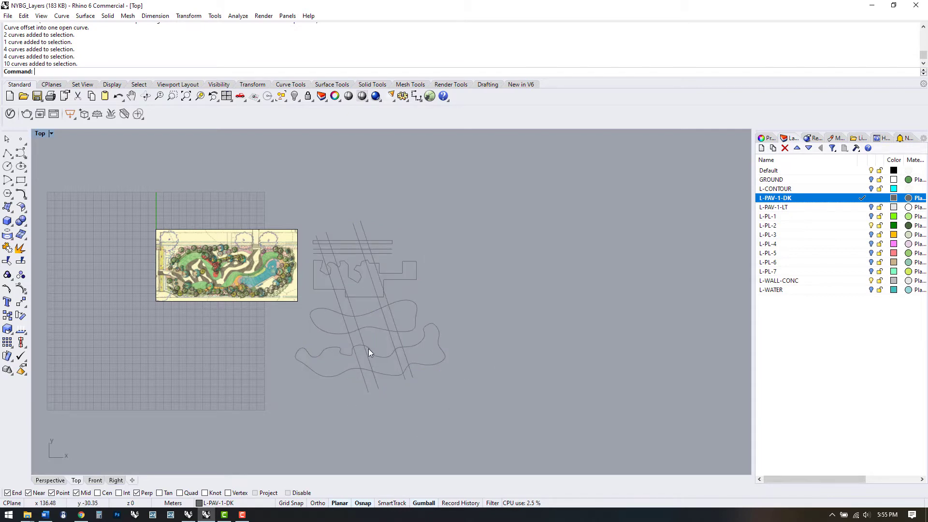
Trim away the parts of the rectangle and two horizontal lines lying between the two right-hand diagonal lines
scroll(368, 349, "up", 3)
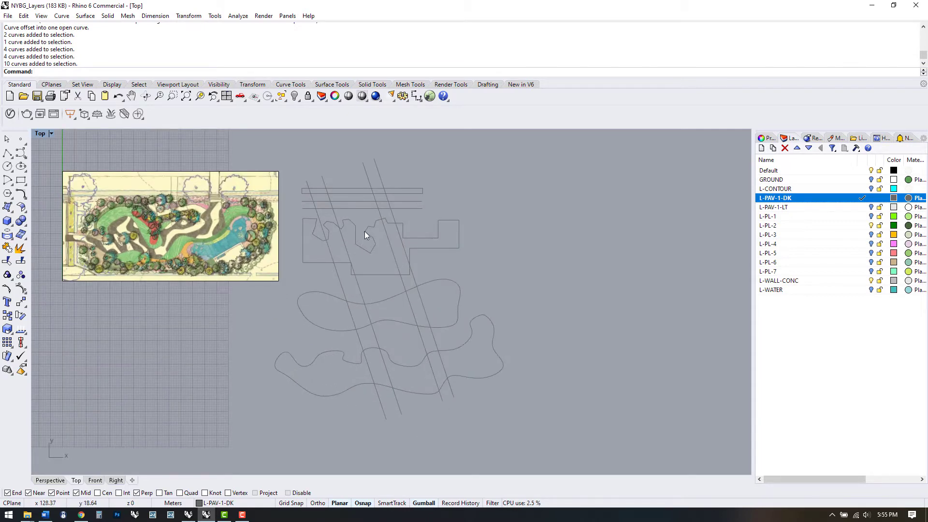
scroll(367, 241, "up", 2)
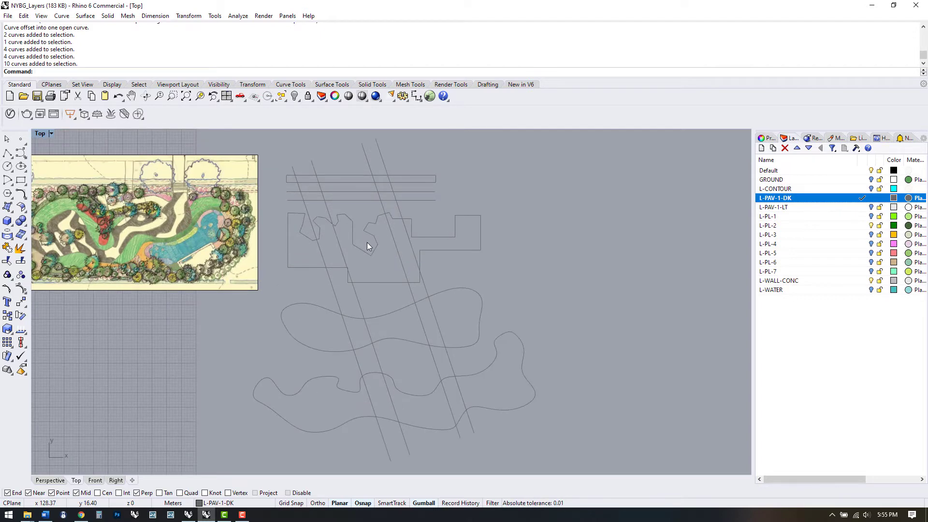
left_click(382, 158)
left_click(369, 163, "shift")
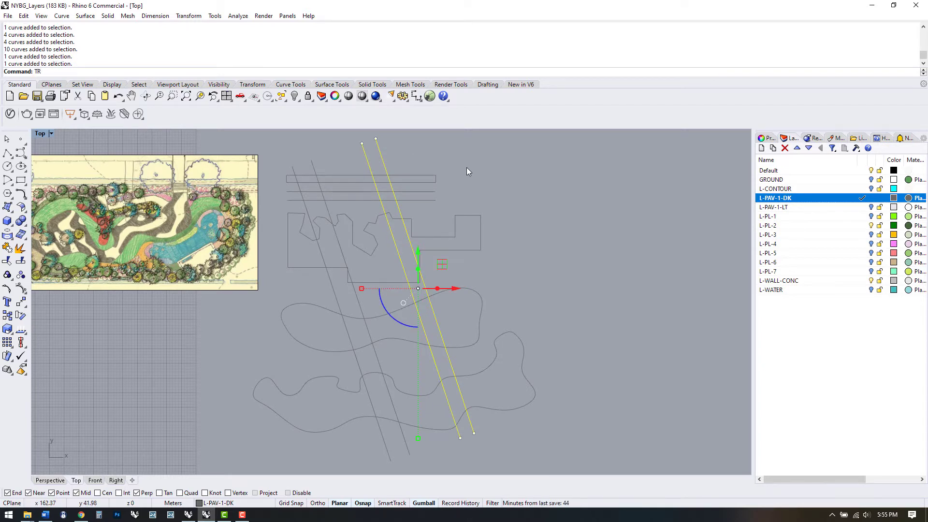
type("TR")
key("Return")
left_click(385, 183)
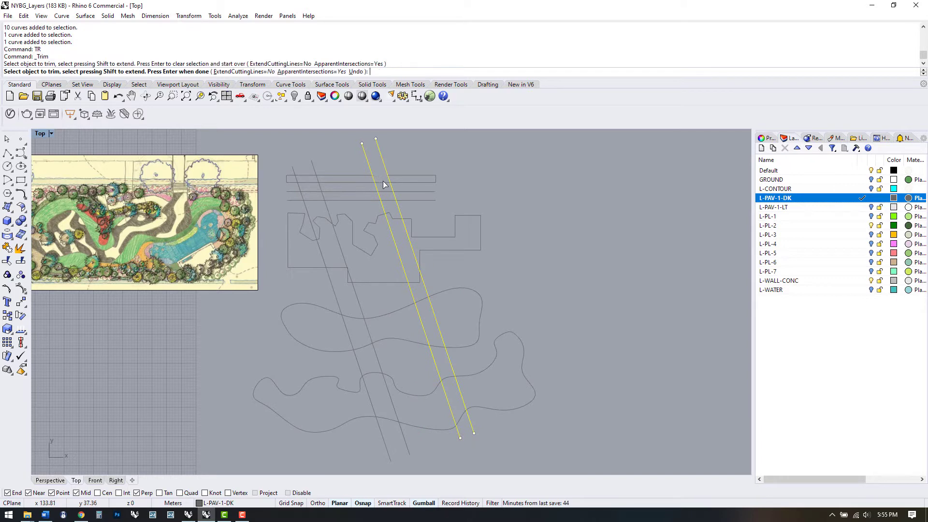
left_click(388, 191)
left_click(390, 198)
left_click(394, 204)
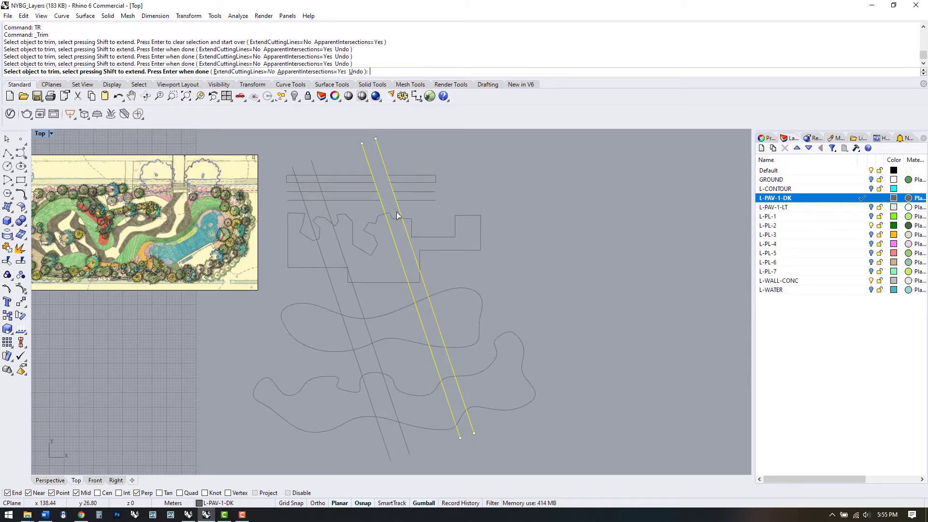
Trim away the parts of the polyline and both closed curves between the same two diagonal lines, and end the trim
left_click(400, 217)
left_click(413, 283)
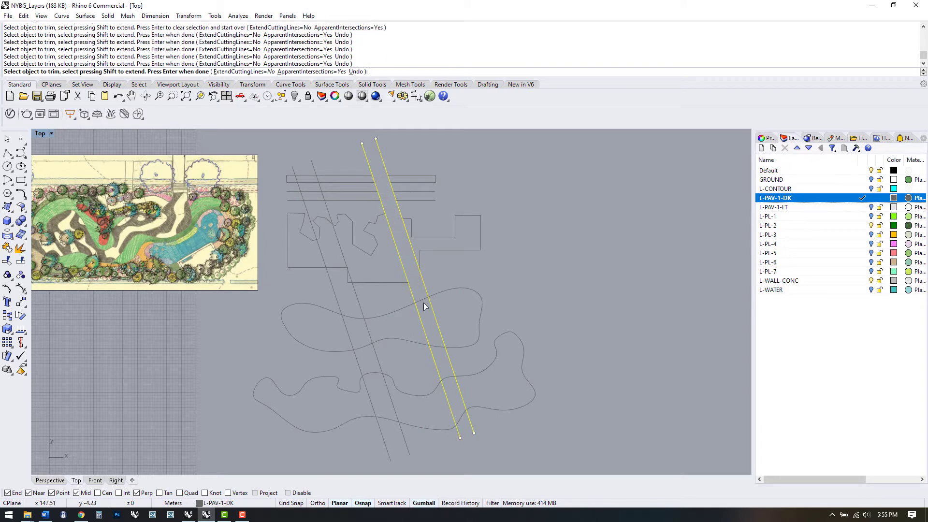
left_click(425, 303)
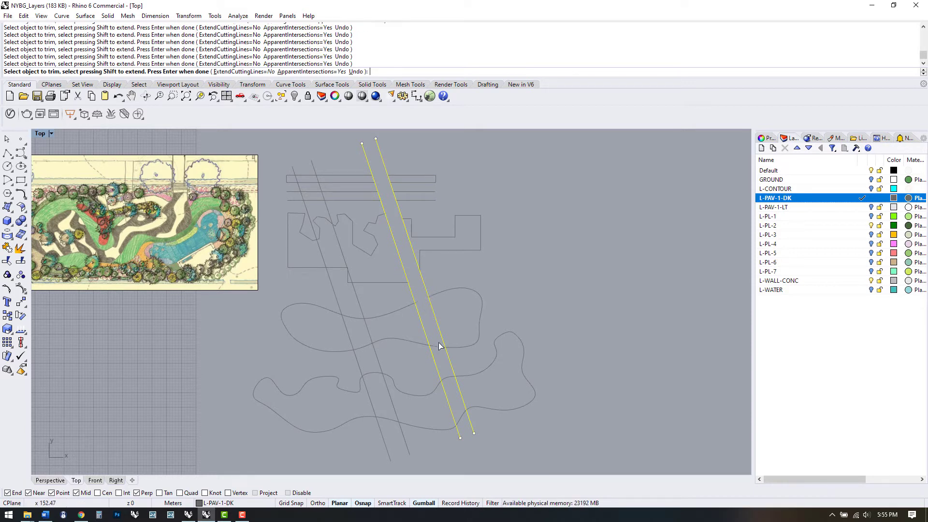
left_click(447, 377)
key("Return")
key("Escape")
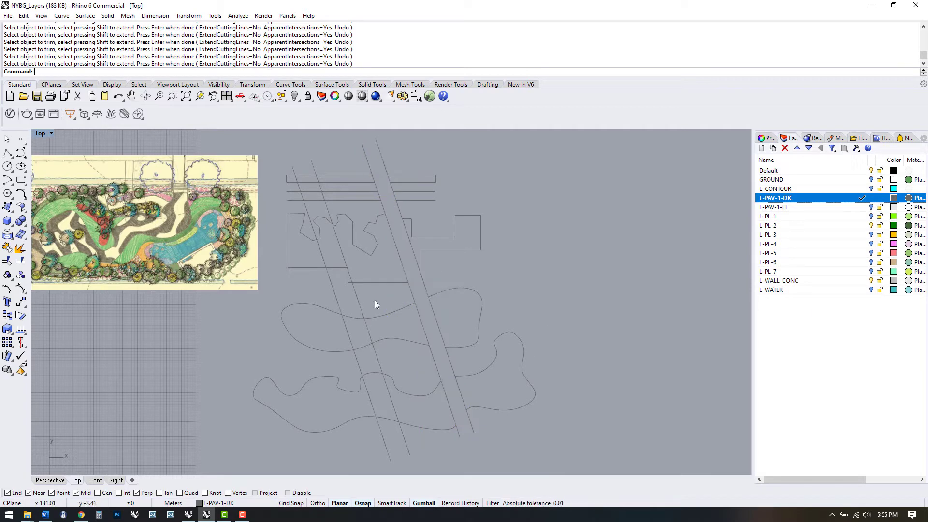
Move the two left-hand diagonal lines straight down and extend their upper ends to the upper horizontal line and the rectangle
left_click_drag(338, 294, 358, 314)
left_click(538, 197)
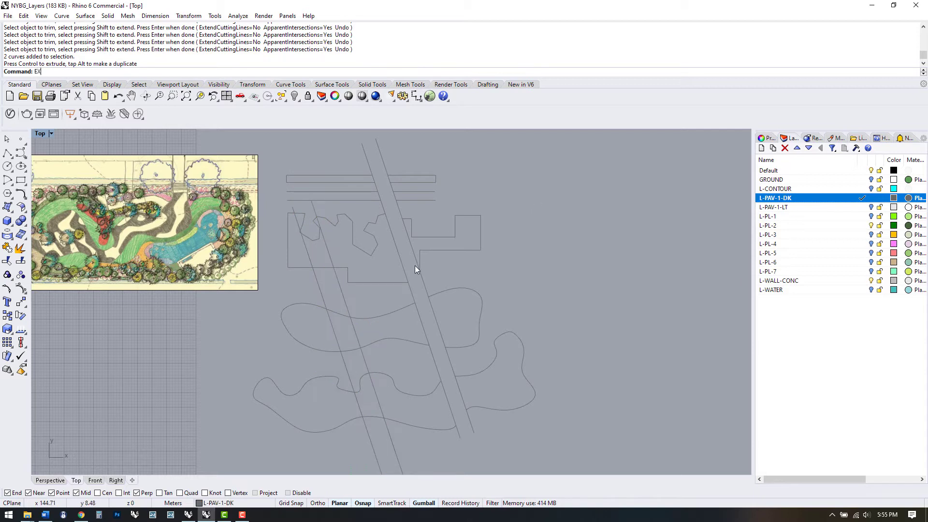
key("Return")
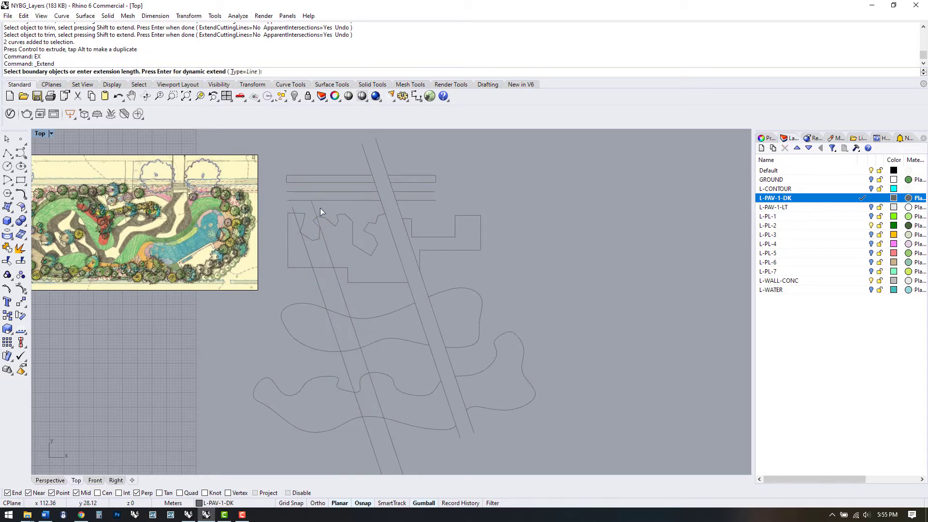
left_click(291, 179)
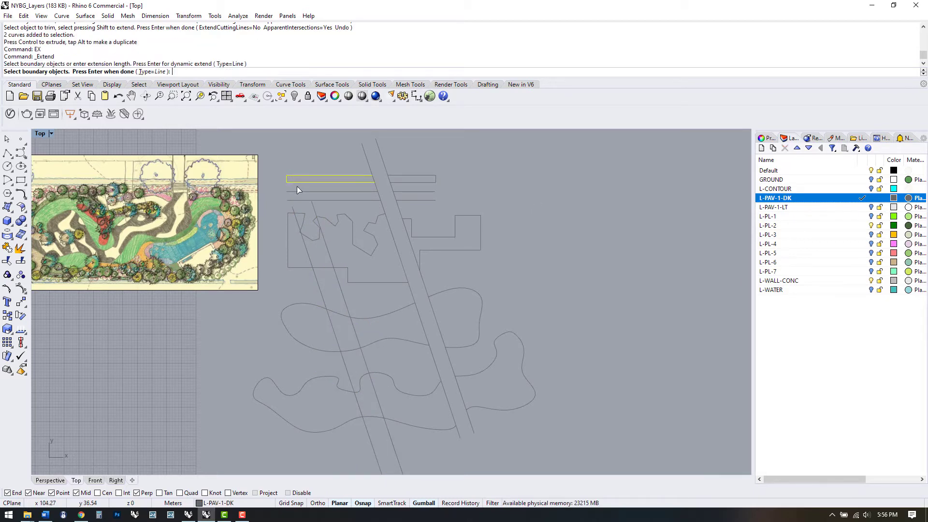
left_click(297, 191)
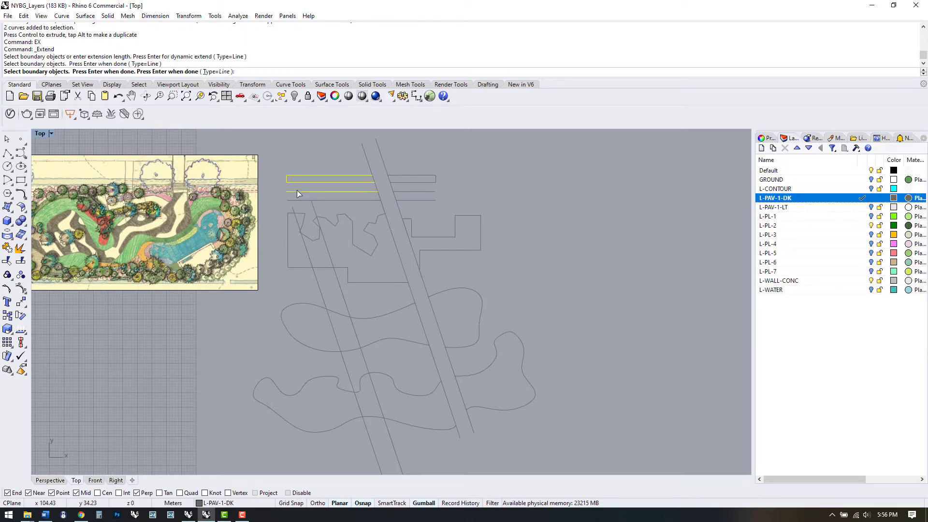
key("Return")
left_click(292, 210)
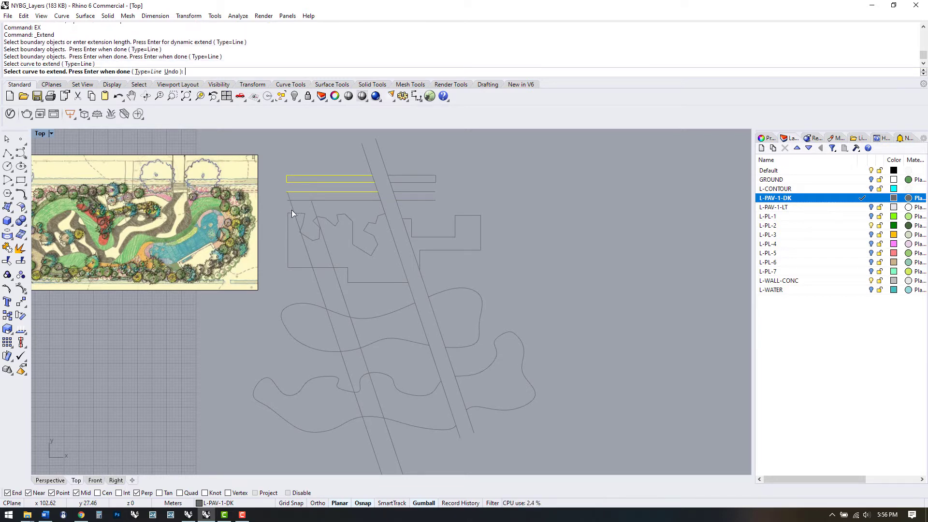
left_click(312, 205)
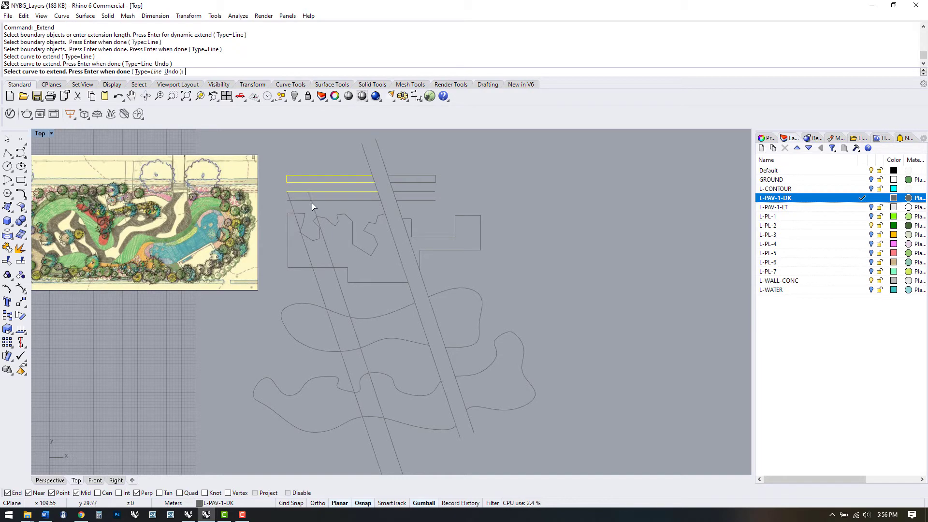
left_click(311, 202)
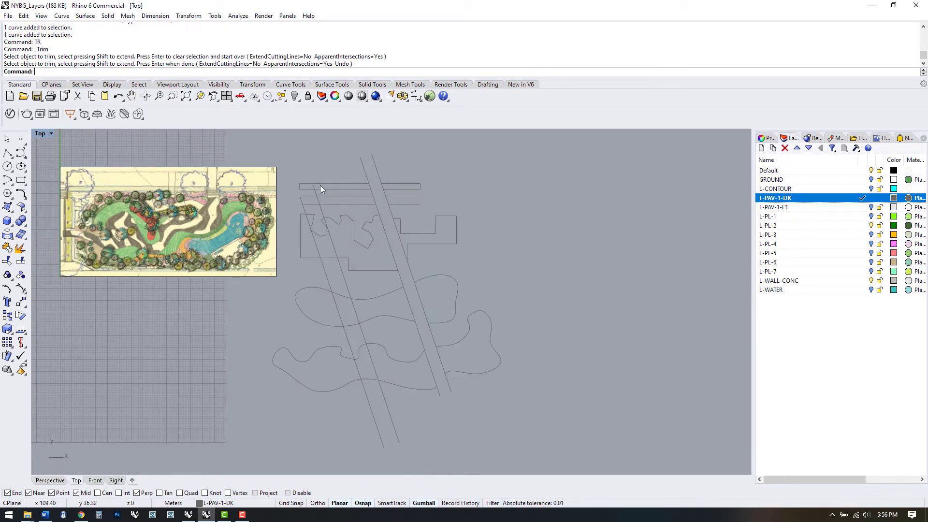
Fillet the corner between the outer left-hand diagonal line and the upper horizontal line with a radius of 5
scroll(308, 169, "up", 5)
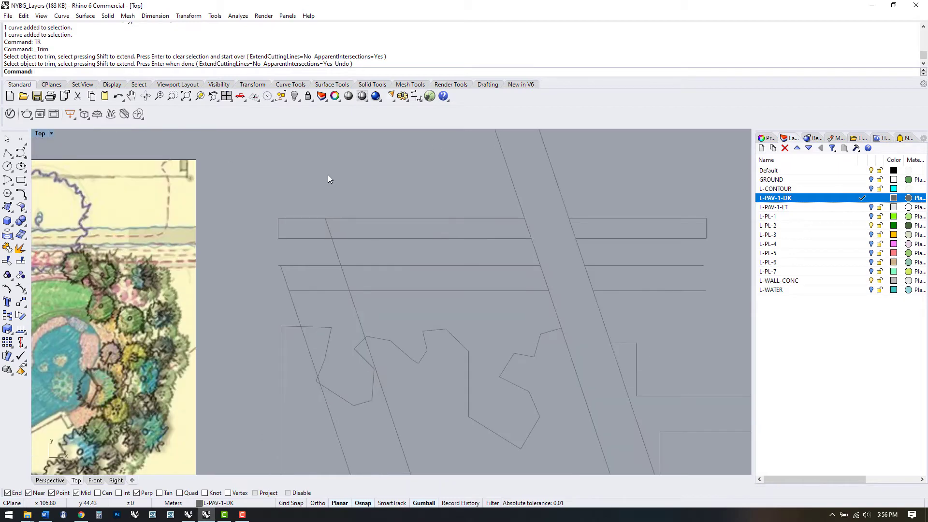
scroll(278, 268, "up", 4)
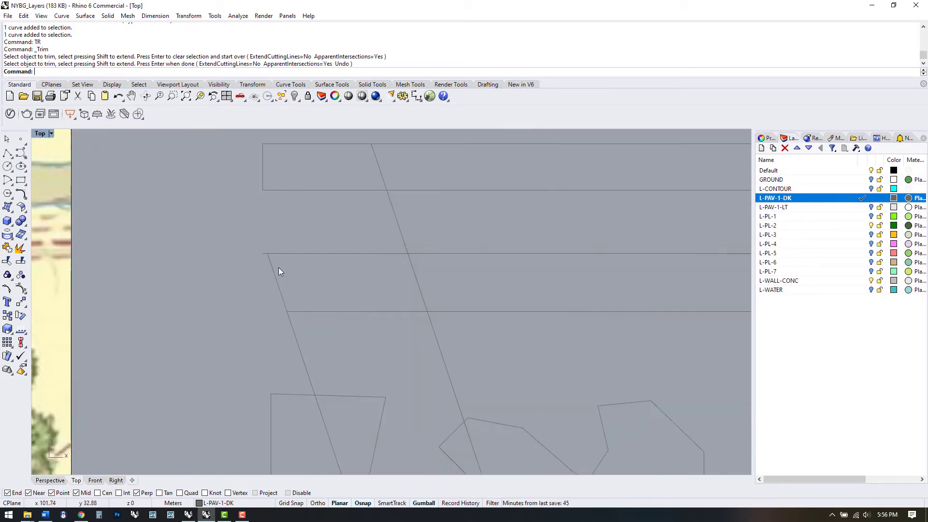
scroll(248, 256, "down", 2)
type("F")
key("Return")
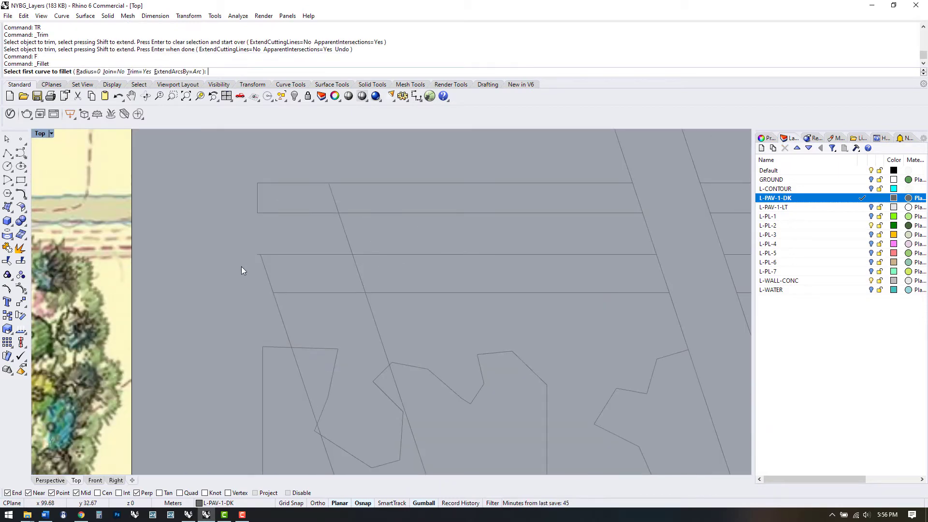
left_click(84, 72)
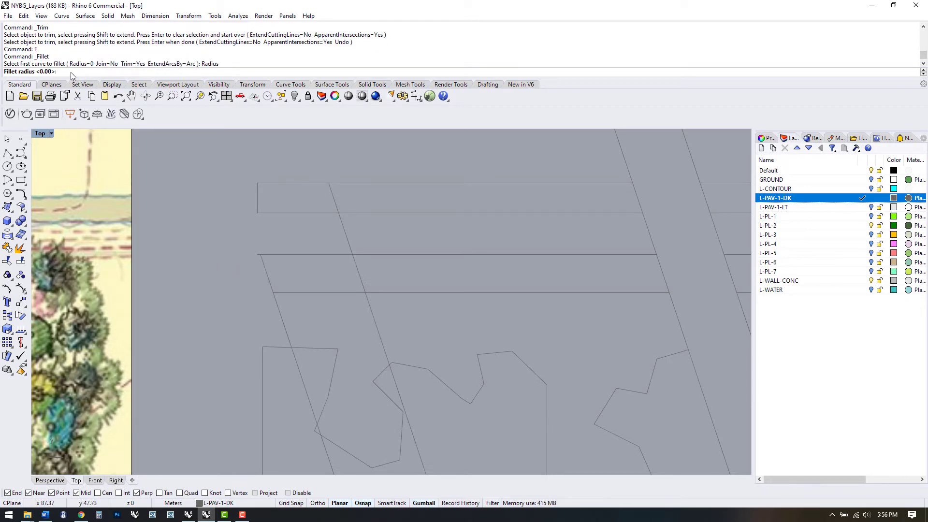
type("5")
key("Return")
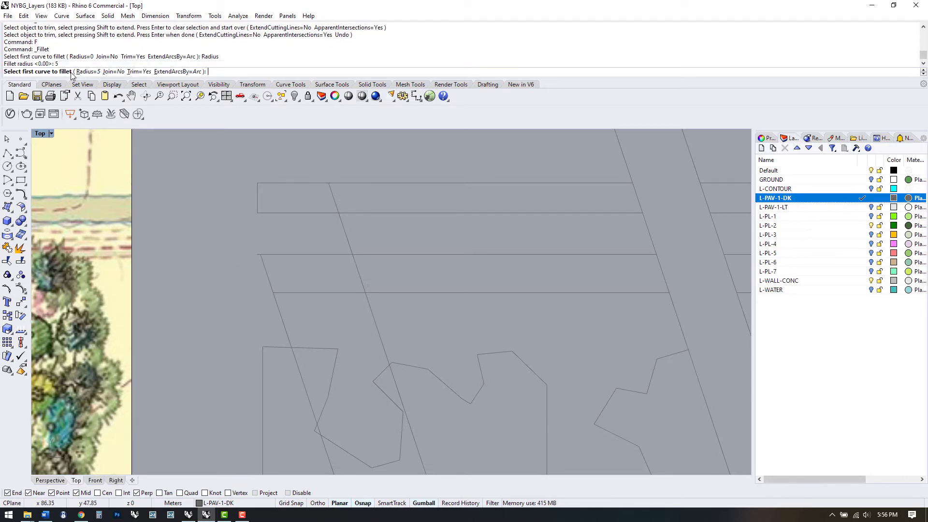
left_click(268, 275)
left_click(303, 255)
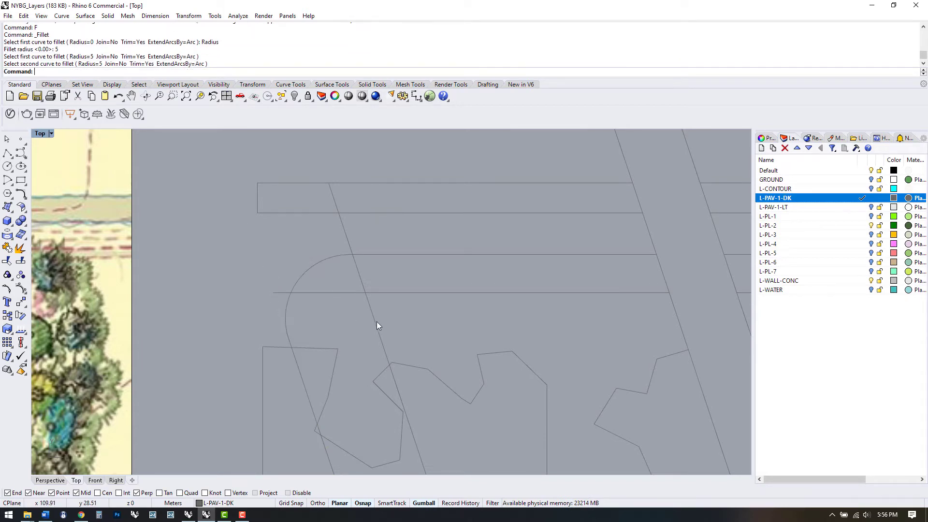
Fillet the inner left-hand diagonal line with the lower horizontal line using a radius of 1
scroll(185, 230, "down", 2)
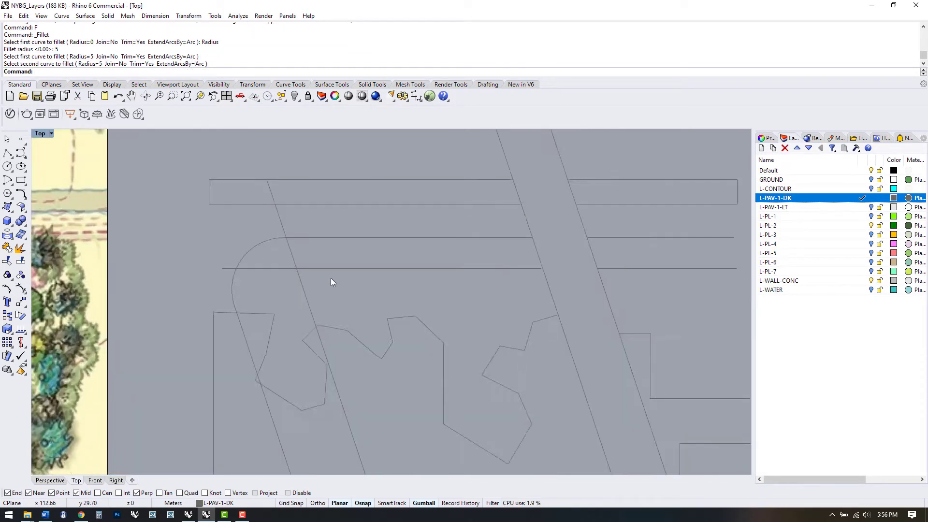
scroll(331, 279, "up", 2)
type("F")
key("Return")
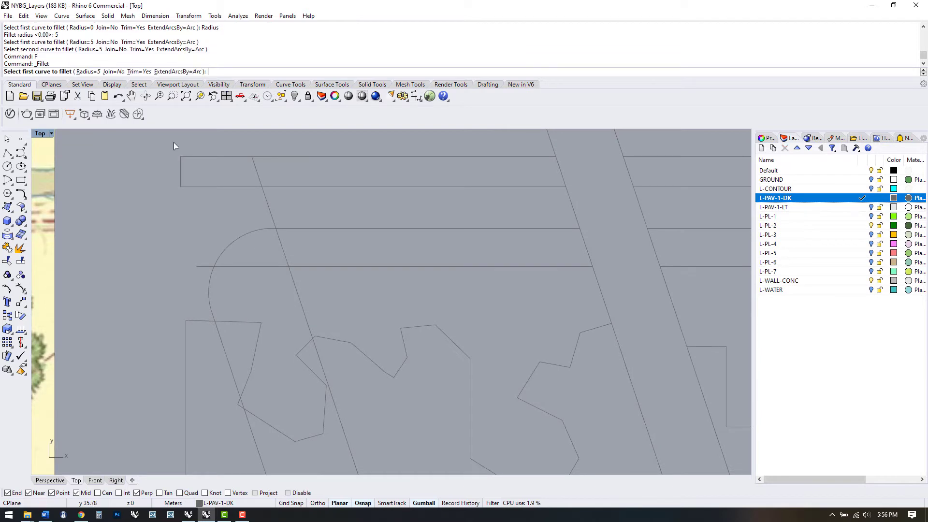
left_click(89, 71)
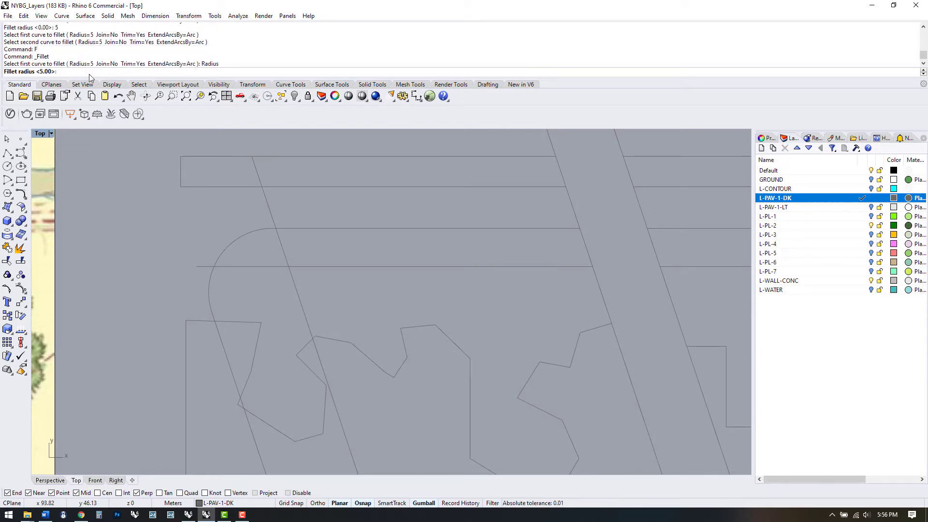
type("1")
key("Return")
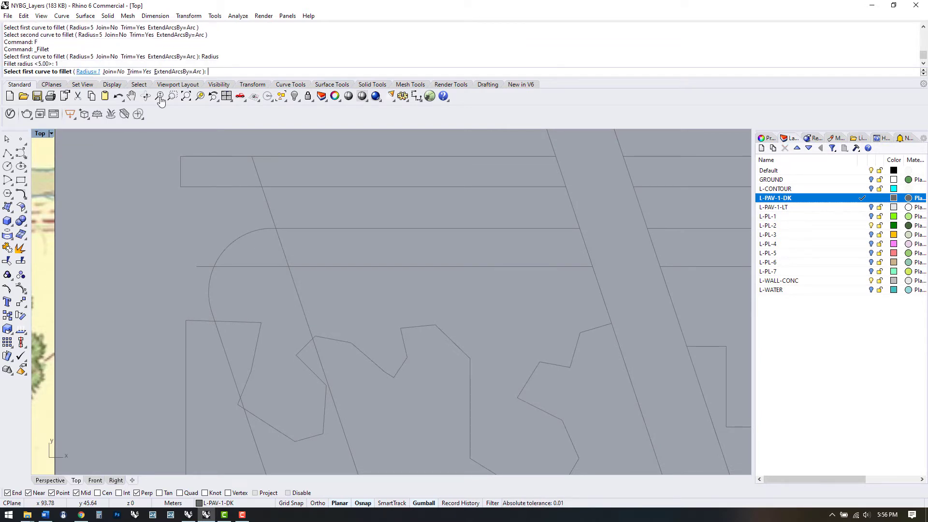
left_click(293, 287)
left_click(314, 267)
Join the lower horizontal line, its small fillet arc and the inner diagonal line into one curve
scroll(218, 256, "down", 10)
scroll(283, 237, "up", 3)
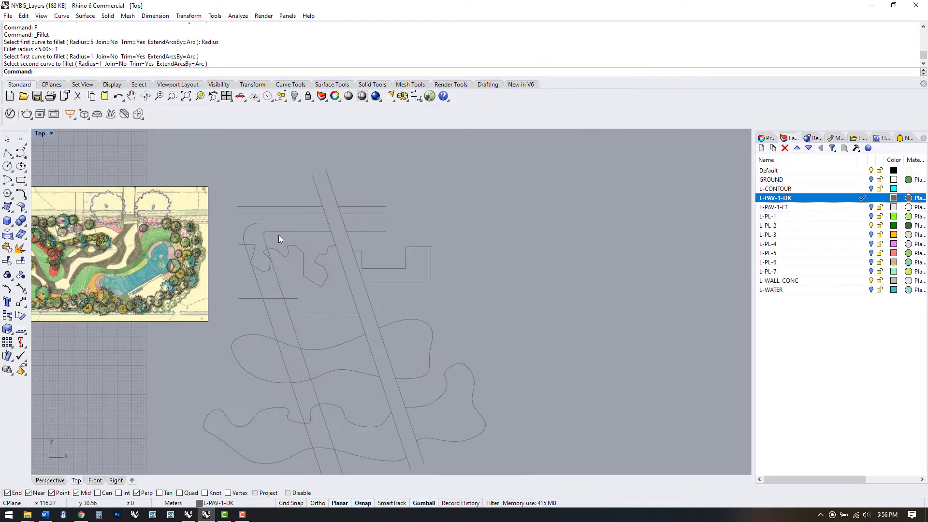
scroll(281, 236, "up", 4)
left_click(274, 227)
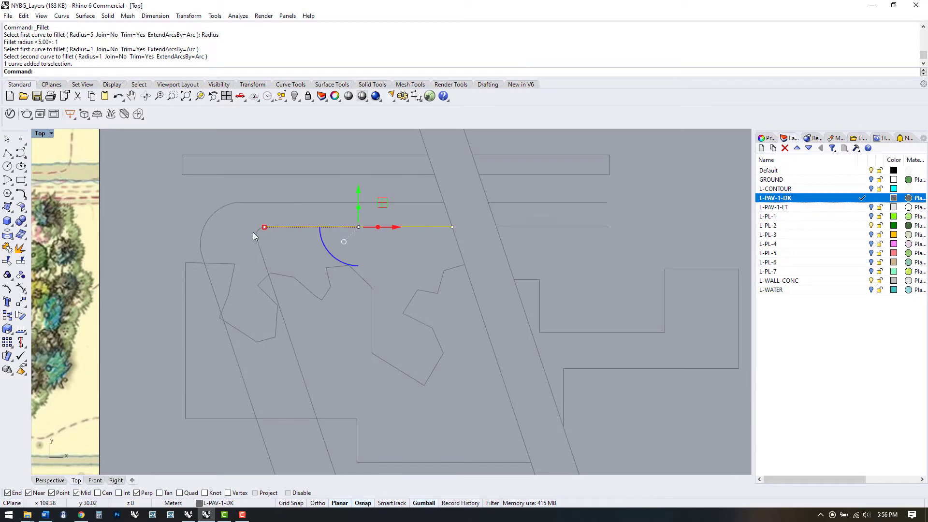
left_click(257, 233)
left_click(261, 255)
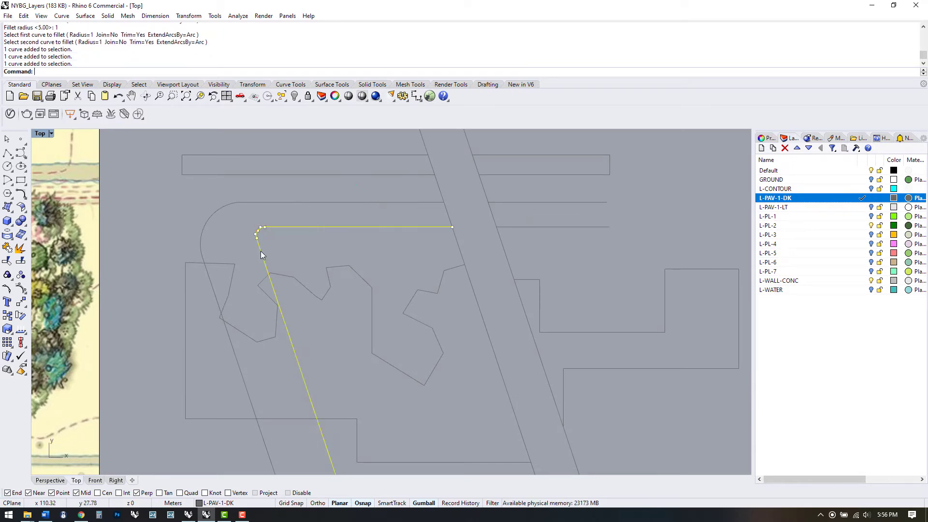
scroll(271, 190, "down", 3)
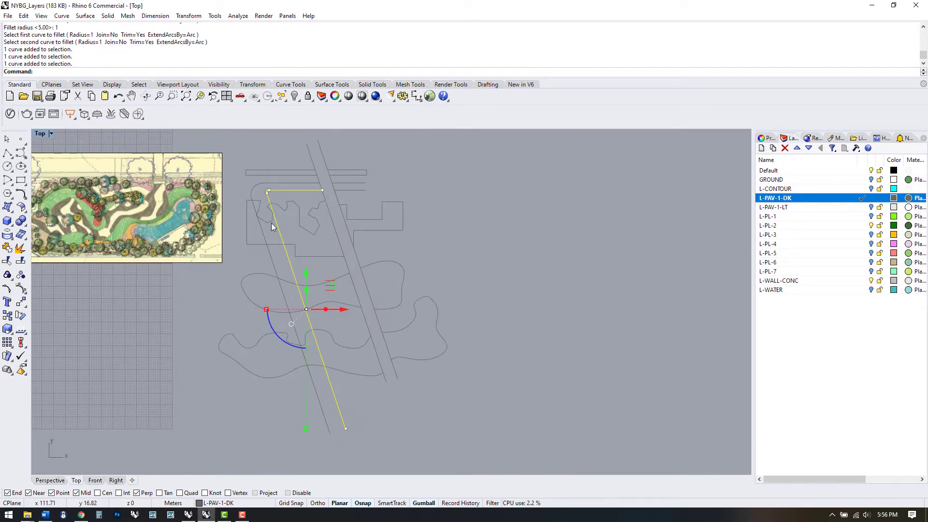
type("J")
key("Return")
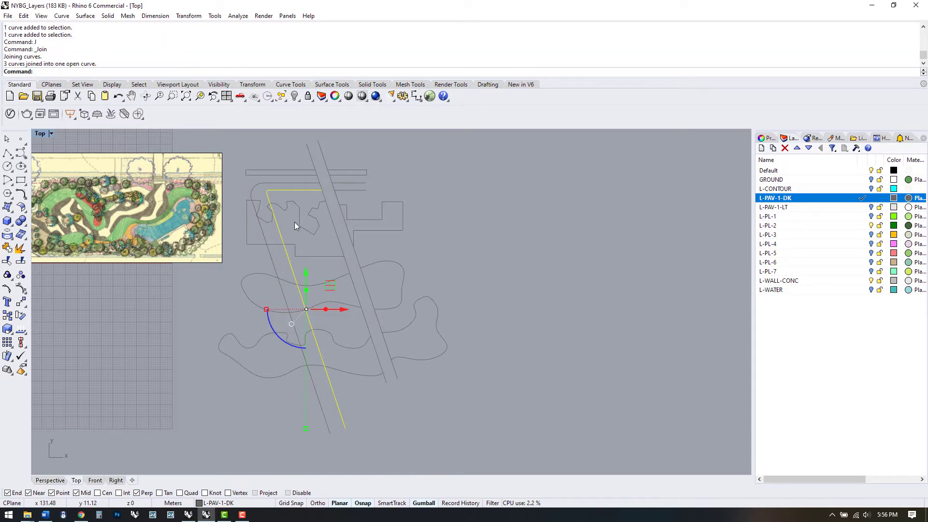
Join the upper horizontal line, the large fillet arc and the outer diagonal line into one curve
scroll(270, 203, "up", 3)
left_click(271, 179)
left_click(237, 208)
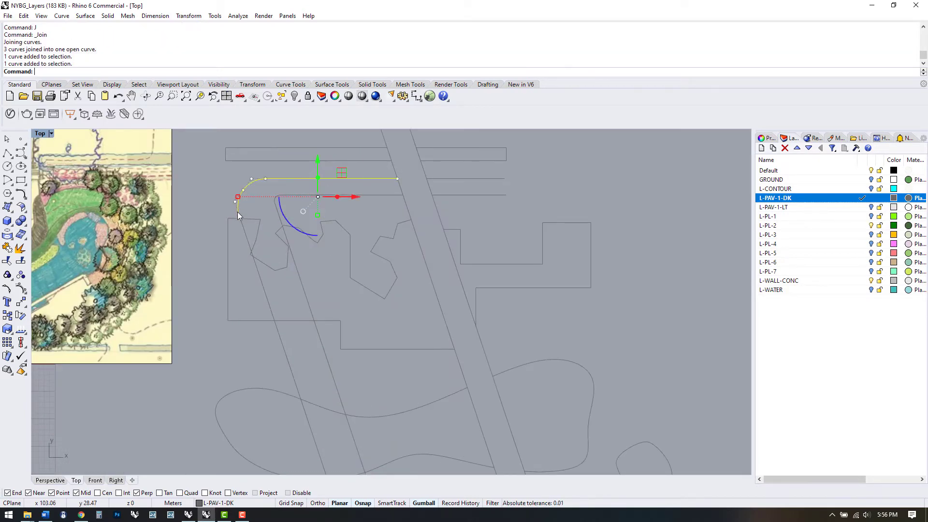
left_click(245, 234)
scroll(301, 213, "down", 3)
type("J")
key("Return")
Draw a line connecting the upper ends of the two right-hand diagonal lines
left_click(351, 146)
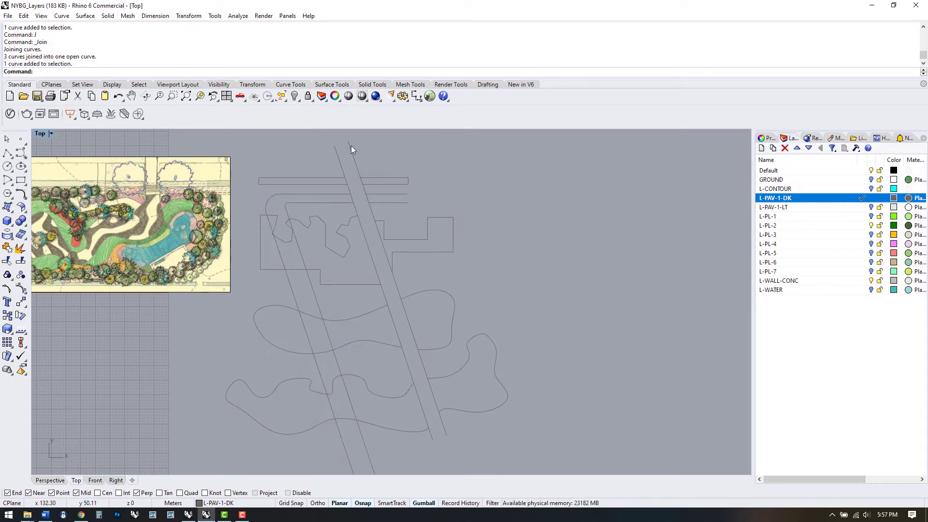
type("L")
key("Return")
left_click(348, 141)
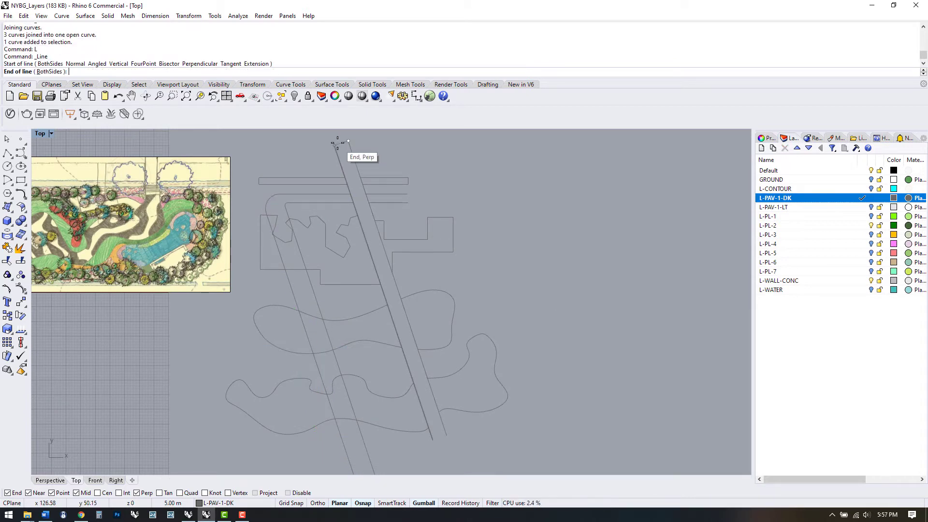
left_click(338, 144)
Draw a line connecting the lower ends of the two right-hand diagonal lines
type("L")
key("Return")
left_click(445, 433)
scroll(441, 446, "up", 3)
scroll(442, 447, "up", 3)
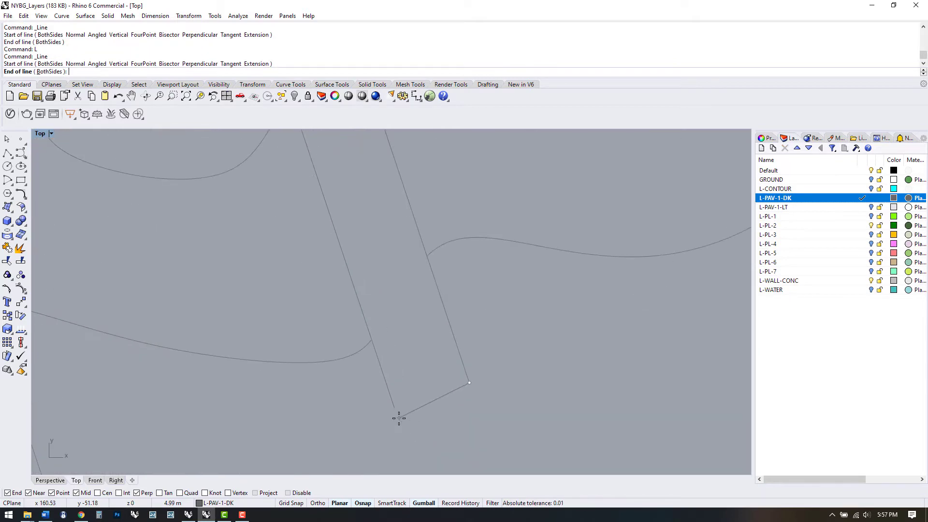
scroll(396, 415, "up", 4)
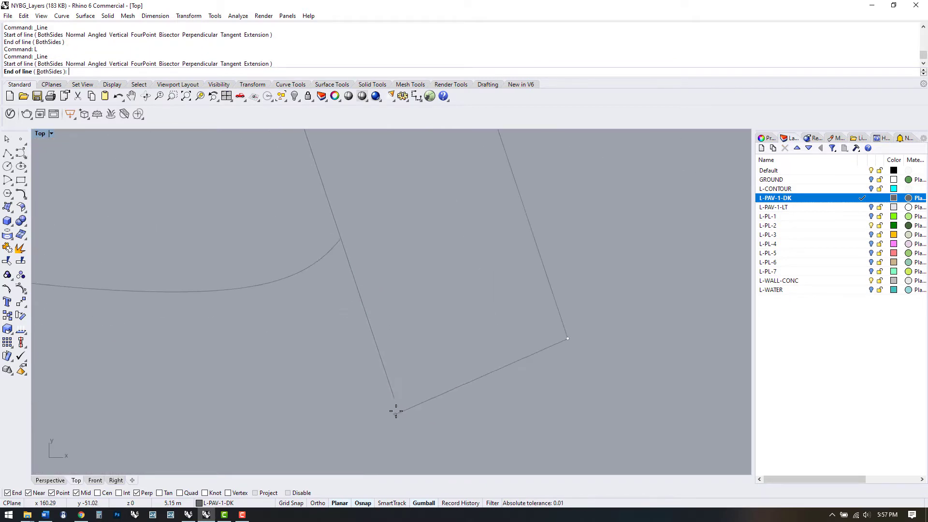
left_click(398, 406)
scroll(419, 336, "down", 8)
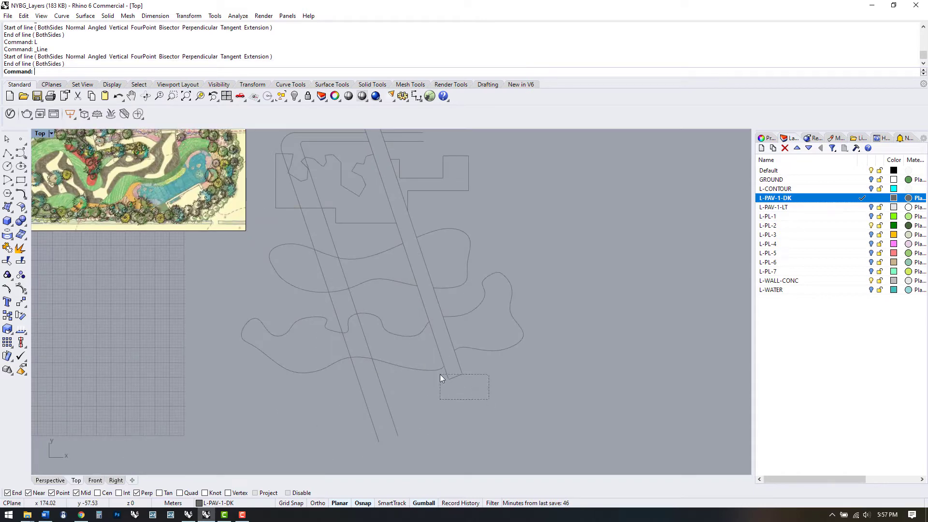
Join the two right-hand diagonal lines with their end lines and close the resulting strip with CloseCrv
left_click_drag(440, 374, 440, 374)
scroll(501, 375, "down", 5)
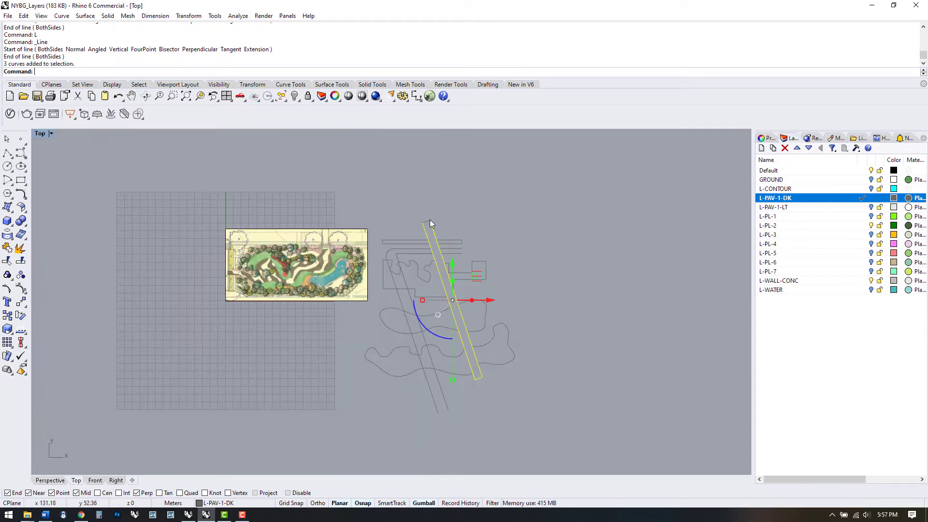
left_click(430, 222)
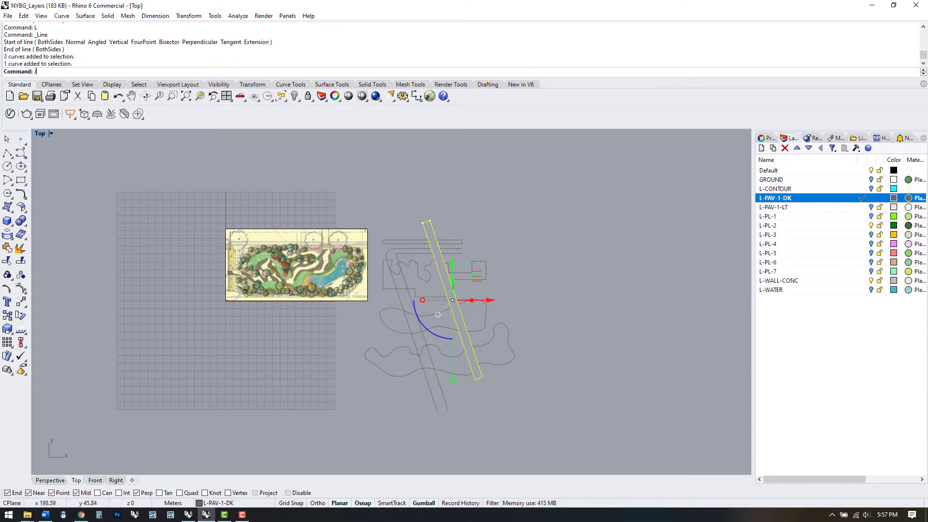
key("Return")
left_click_drag(67, 64, 83, 69)
left_click(83, 66)
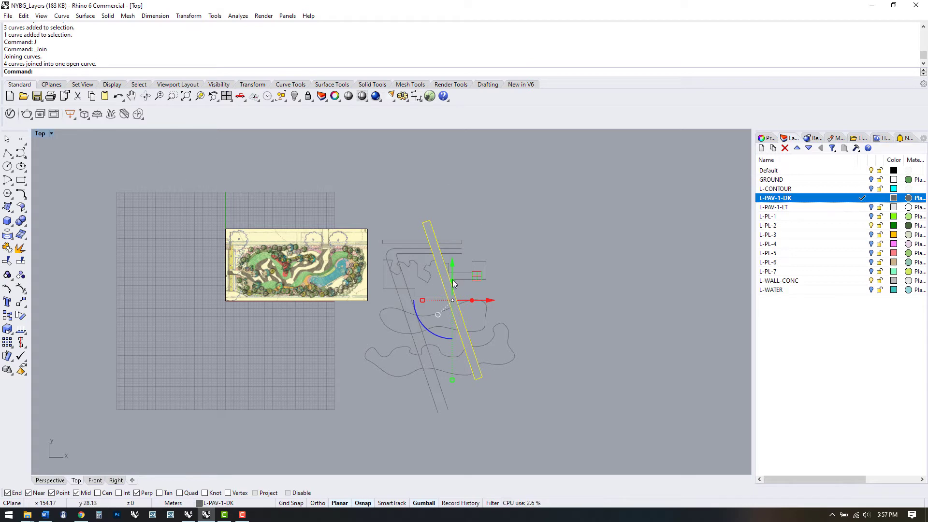
type("Clos")
key("Return")
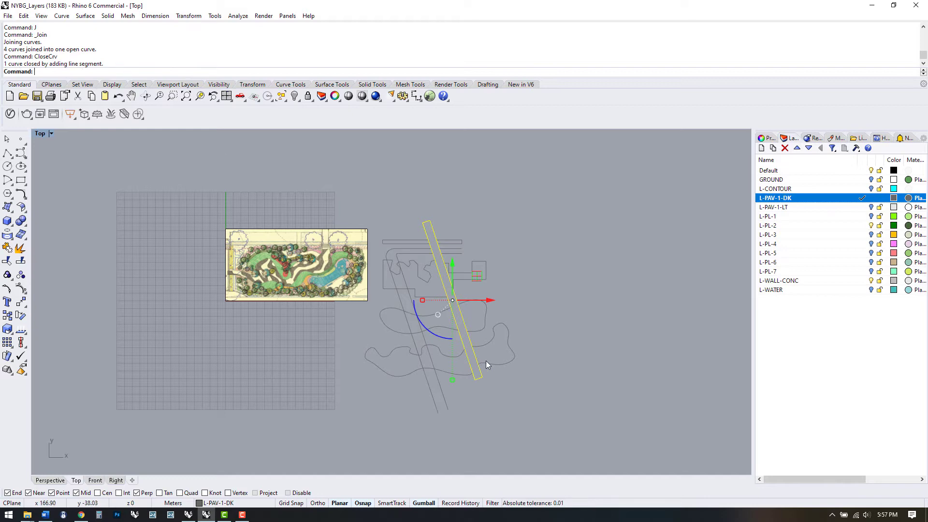
Show the control points of the diagonal strip and the two curves on its right, and nudge the strip's lower right corner
scroll(484, 380, "up", 2)
scroll(483, 383, "up", 2)
left_click(471, 373)
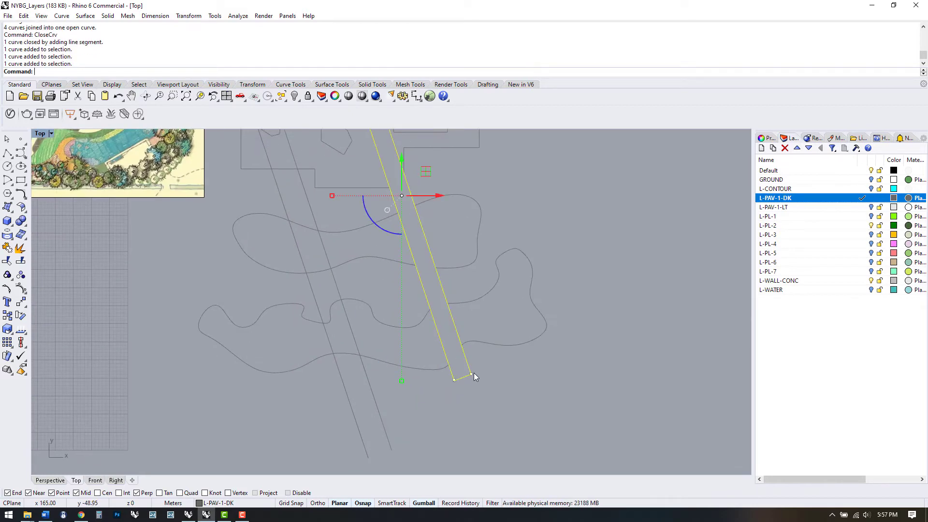
left_click(480, 300)
left_click(461, 265, "shift")
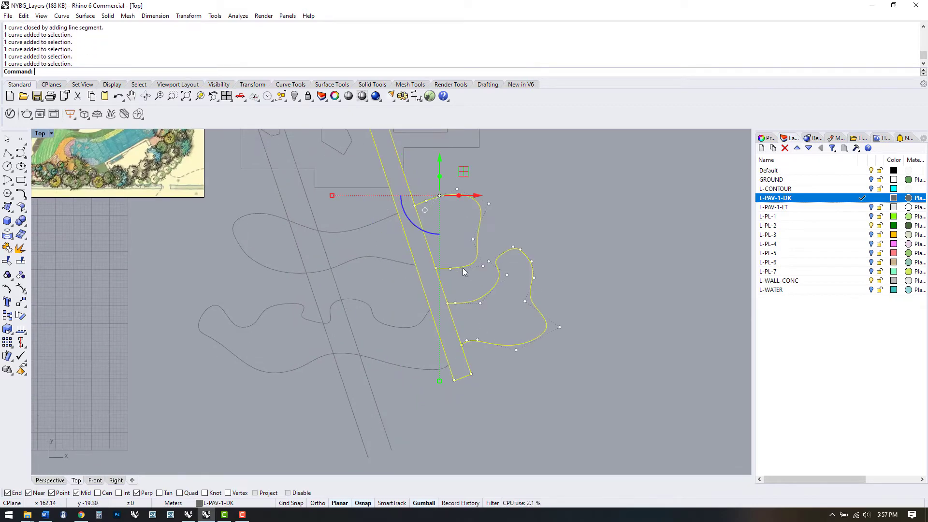
mouse_move(470, 374)
left_mouse_down()
mouse_move(483, 414)
mouse_move(499, 403)
mouse_move(474, 375)
mouse_move(503, 394)
mouse_move(477, 382)
mouse_move(501, 377)
mouse_move(472, 373)
left_mouse_up()
left_click(541, 380)
Reshape the right-hand lobe of the lowest curve by moving its bottom control point down and nudging its rightmost one, and clear the selection
left_click(510, 345)
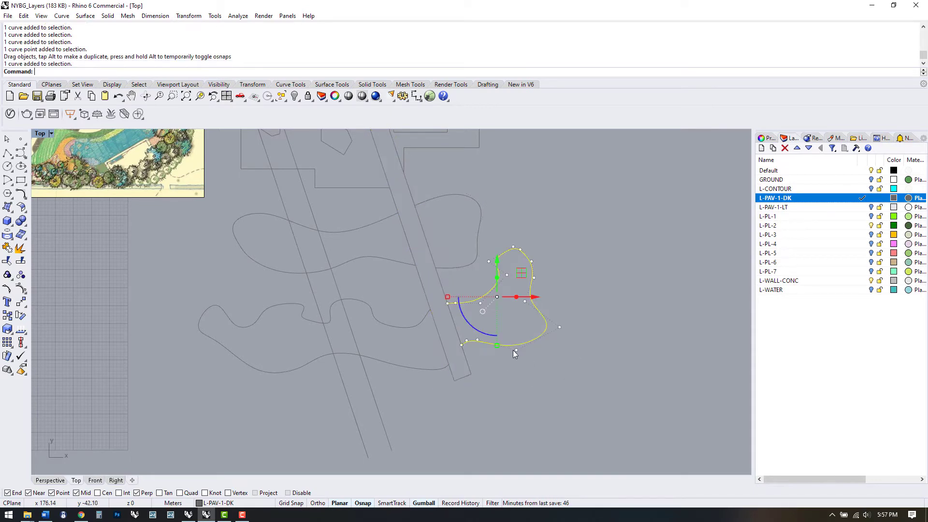
left_click_drag(515, 350, 517, 371)
left_click(560, 327)
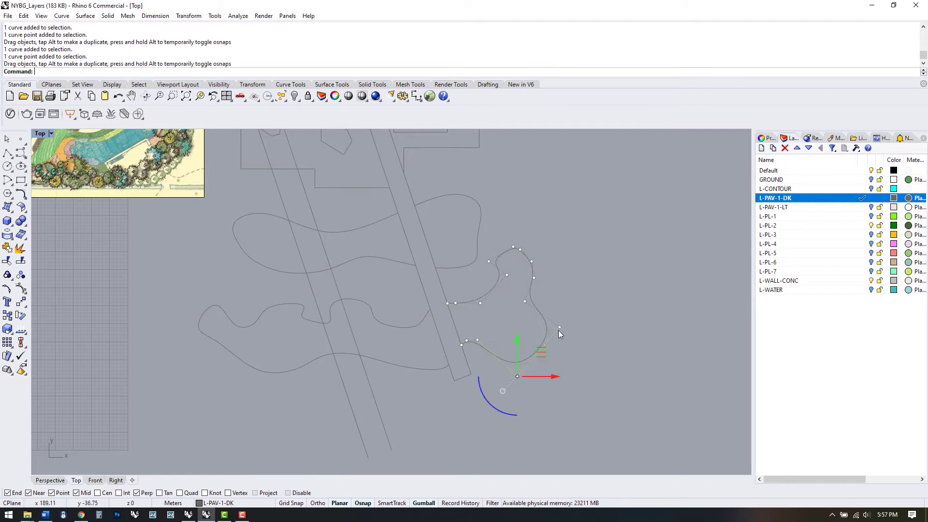
mouse_move(560, 327)
left_mouse_down()
mouse_move(586, 328)
mouse_move(563, 327)
left_mouse_up()
left_click(494, 245)
key("Escape")
scroll(466, 373, "up", 2)
scroll(467, 377, "down", 2)
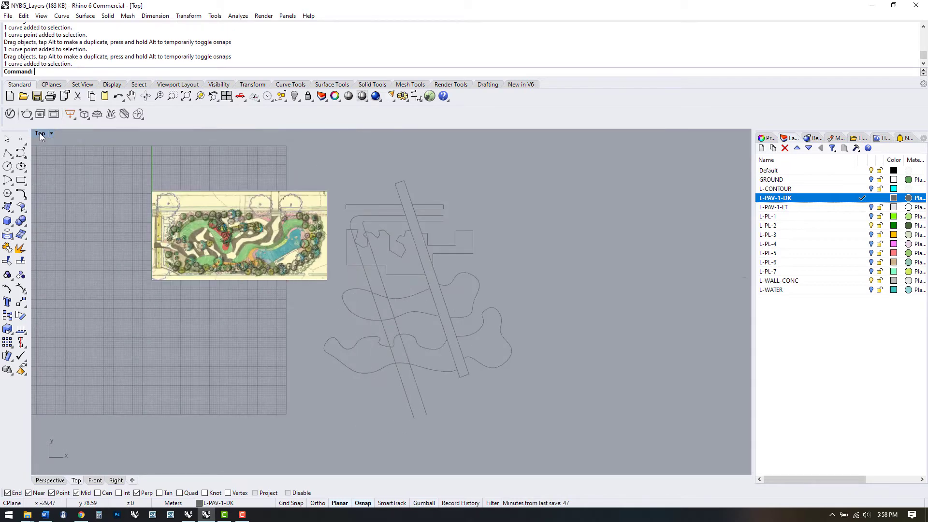
Examine the drawn curves in a maximized Perspective view and in the four-view layout, and clear their selection
double_click(41, 134)
double_click(413, 136)
right_click_drag(267, 274, 510, 296)
left_click_drag(344, 321, 345, 321)
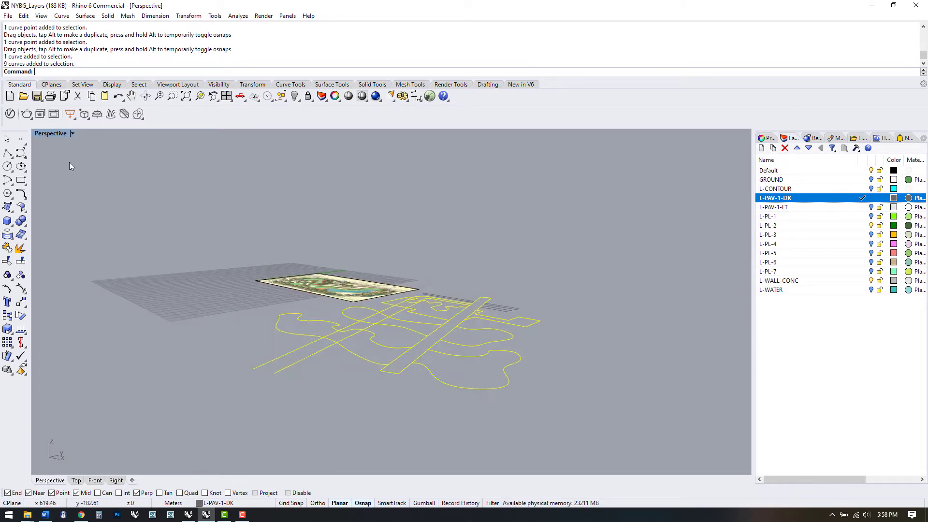
double_click(51, 134)
right_click_drag(184, 386, 216, 372)
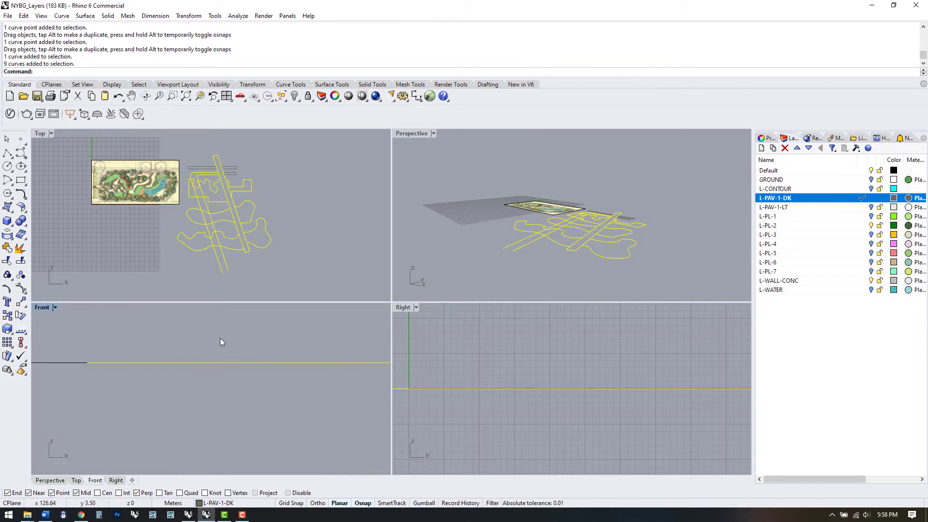
left_click(624, 259)
right_click_drag(623, 261, 618, 219)
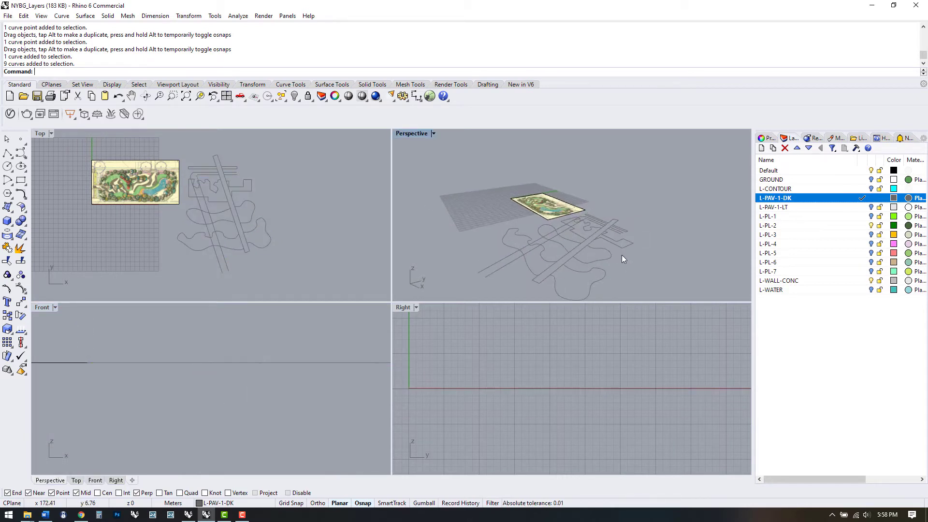
Move the closed right-hand diagonal strip vertically upward by about 29 m using the Move command's Vertical option
left_click(619, 219)
type("M")
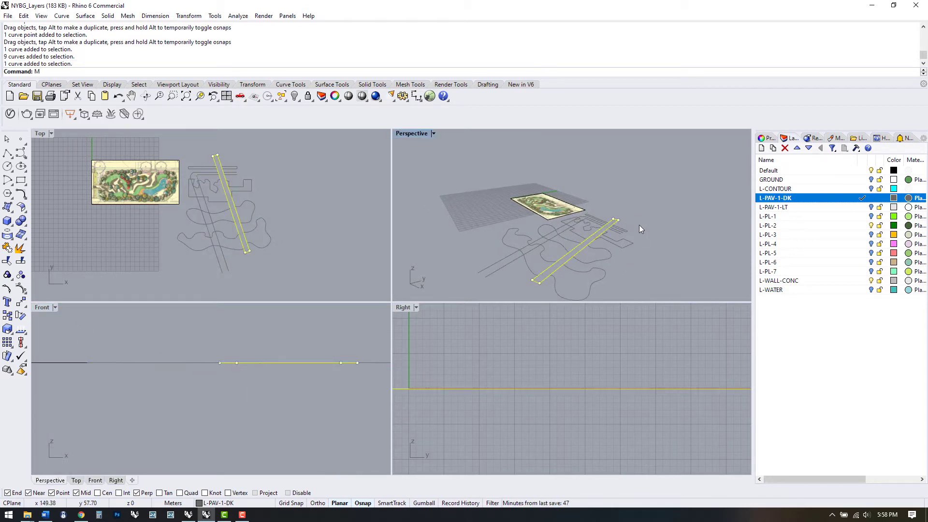
key("Return")
left_click(66, 72)
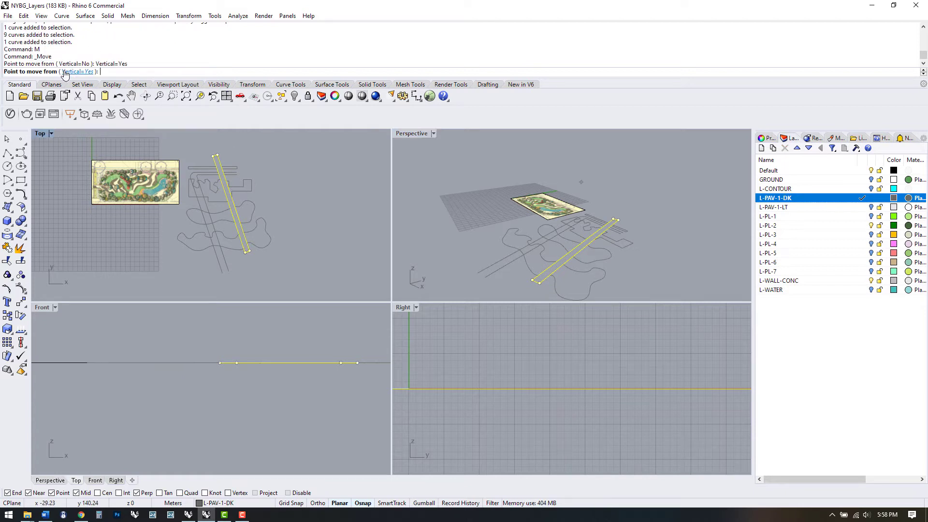
left_click(618, 220)
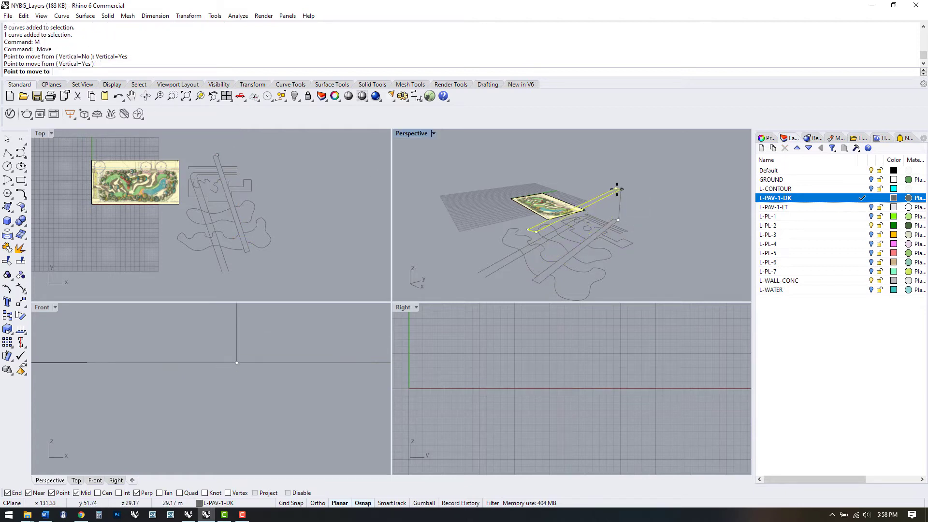
left_click(616, 189)
Move the short horizontal line beside the raised strip vertically down below the ground plane, inspect it in Front view, and clear the selection
left_click(620, 233)
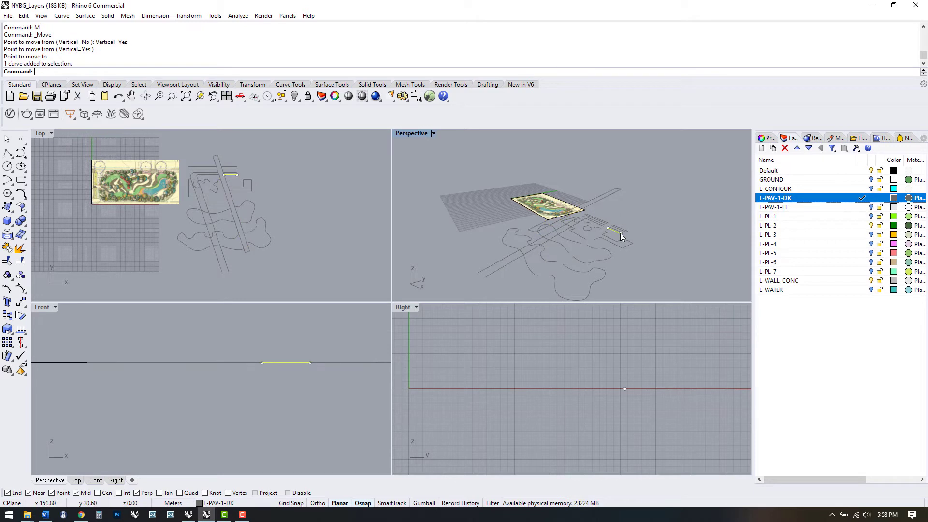
type("M")
key("Return")
type("V")
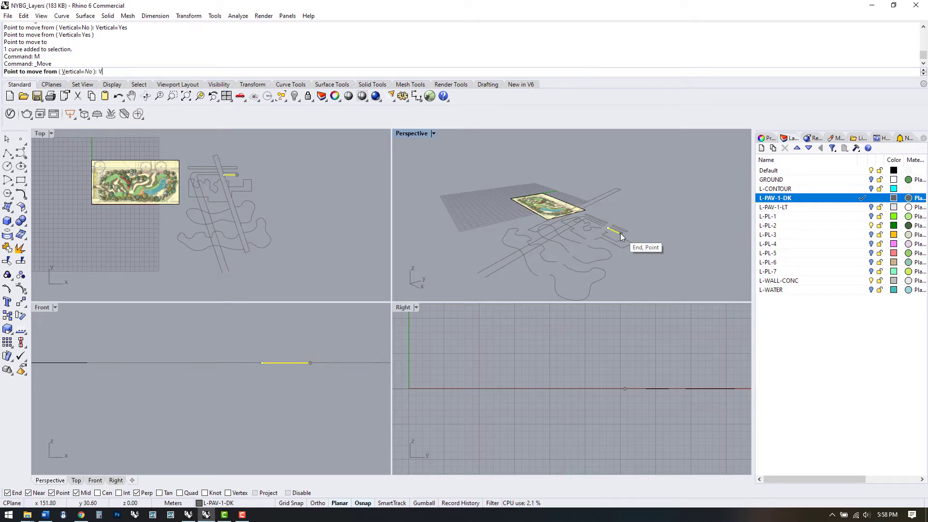
key("Return")
left_click(620, 233)
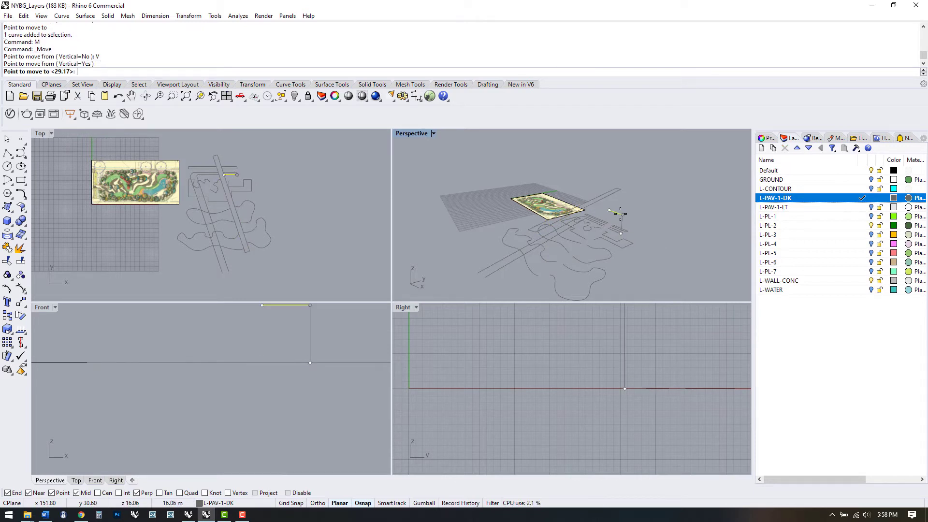
left_click(622, 262)
scroll(216, 357, "down", 5)
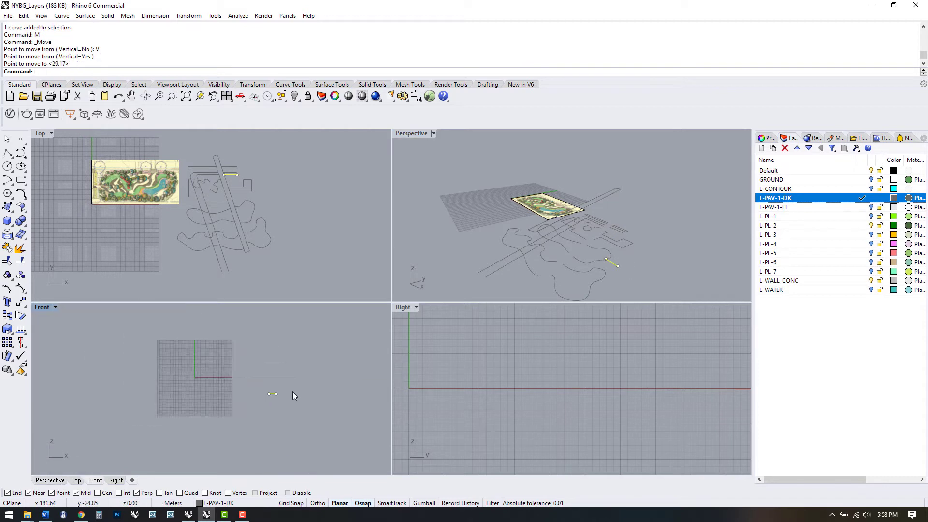
left_click_drag(260, 383, 206, 338)
scroll(285, 388, "up", 3)
key("Escape")
Flatten all the drawn curves onto the ground plane with SetPt, setting only Z and aligning to World
scroll(269, 390, "down", 5)
right_click_drag(586, 206, 604, 232)
left_click_drag(560, 188, 635, 279)
left_click(602, 256, "shift")
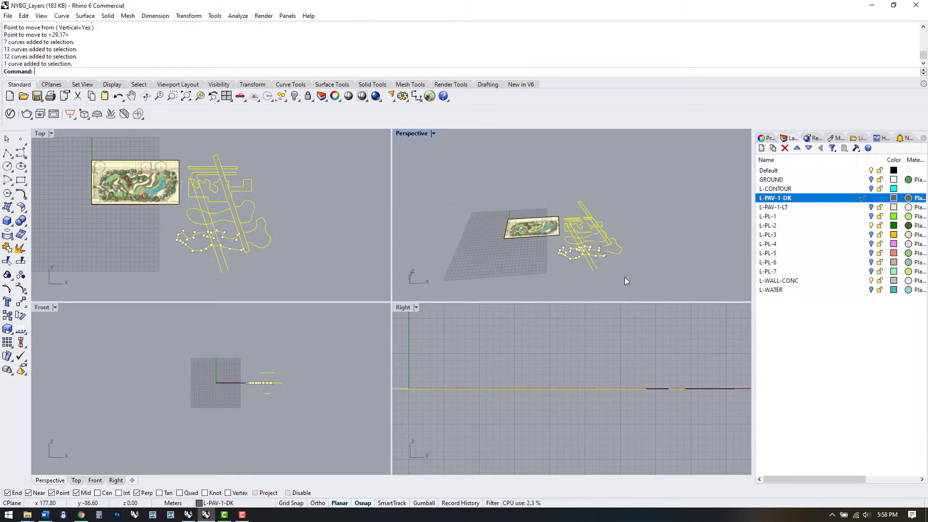
type("pt")
key("Return")
left_click(430, 236)
left_click(431, 245)
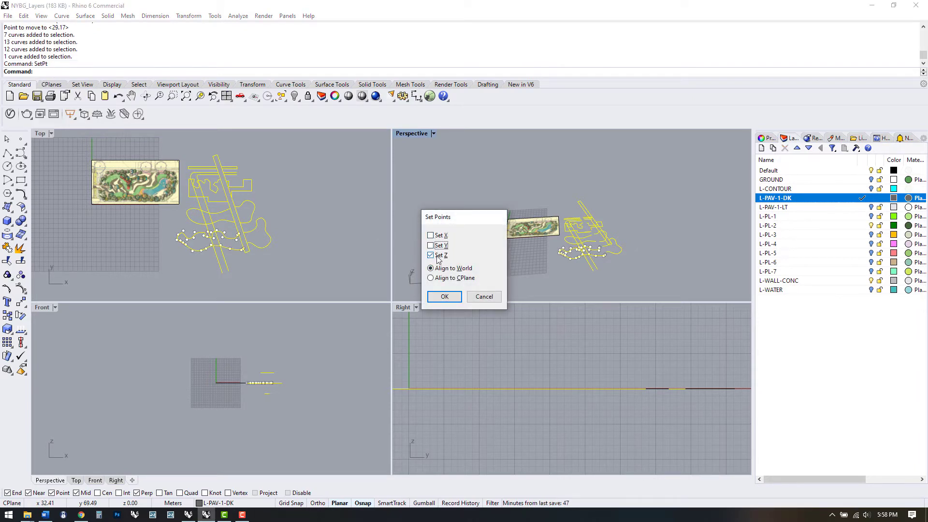
left_click(445, 296)
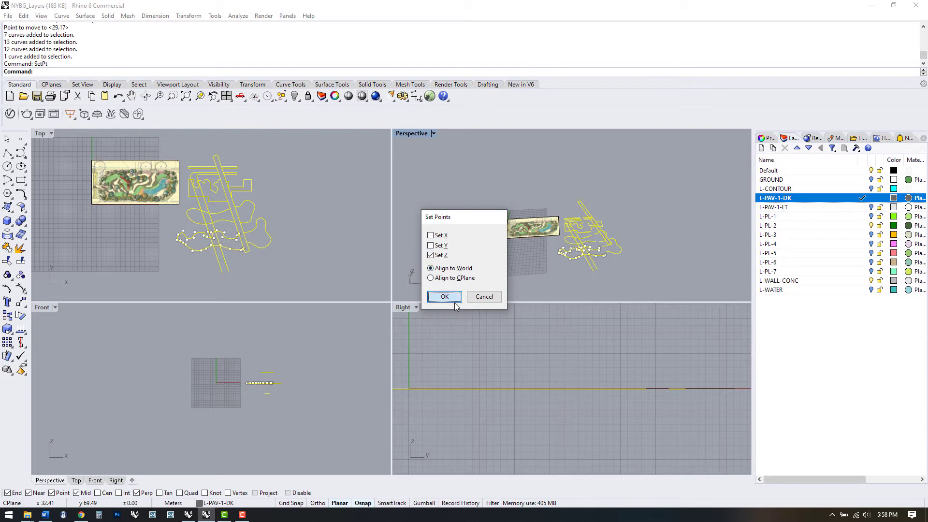
left_click(596, 273)
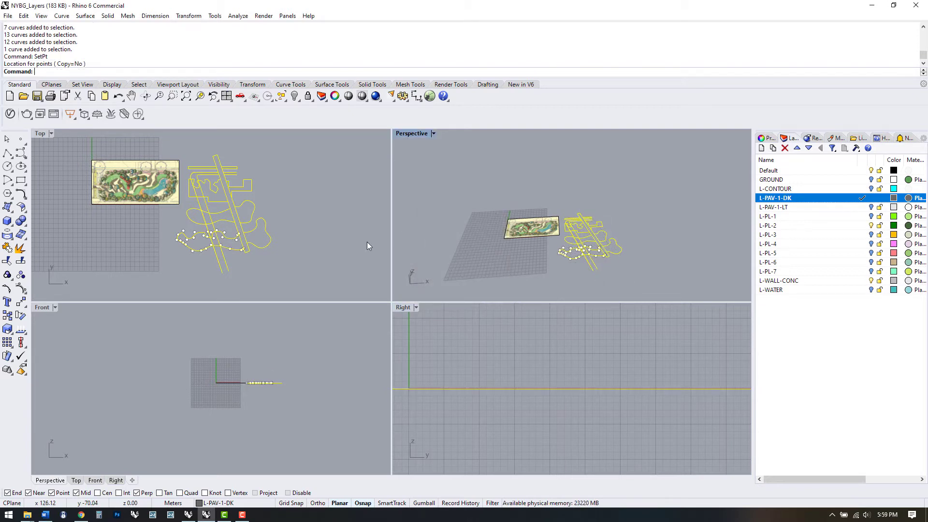
Check the alignment of the flattened curves in the Front view and clear their selection
scroll(277, 377, "up", 5)
left_click(245, 397)
left_click_drag(155, 348, 359, 411)
left_click(262, 397)
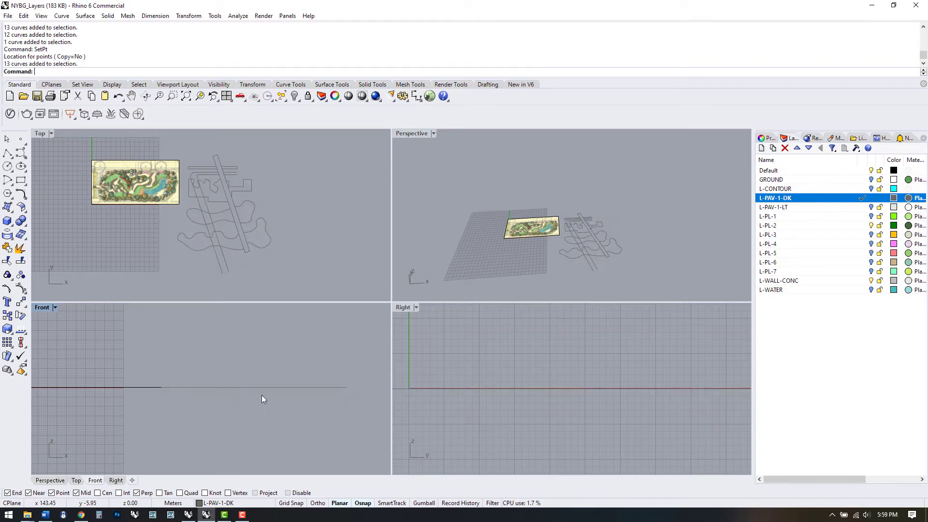